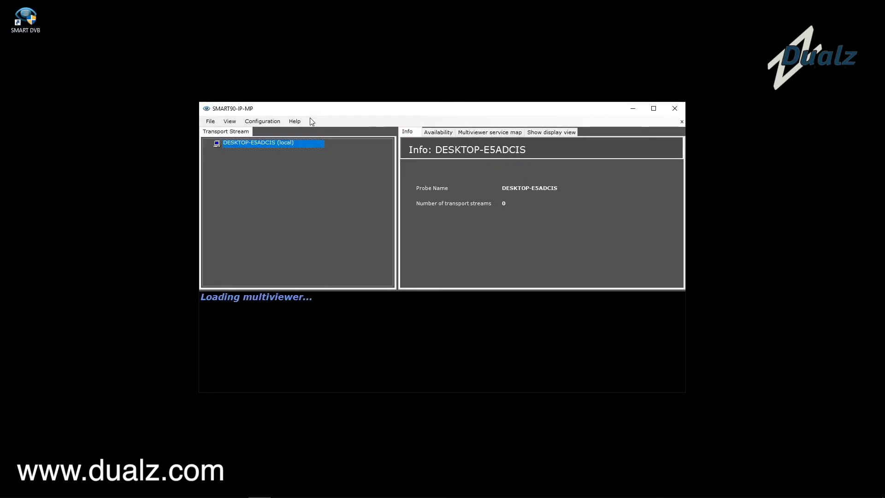
Put SMART90-IP-MP into configuration mode from the Configuration menu.
click(269, 123)
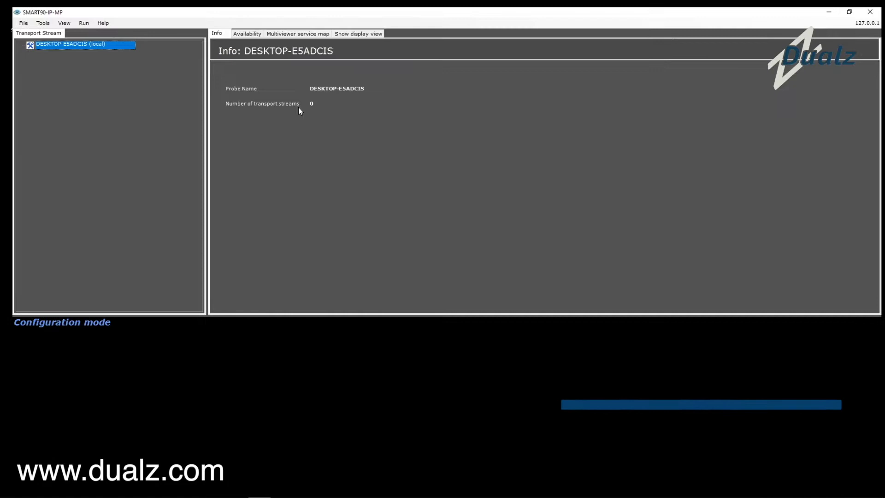
Add a transport stream named 'File out' using E:\Teststreams\Demo\out.ts as its file source.
right_click(65, 42)
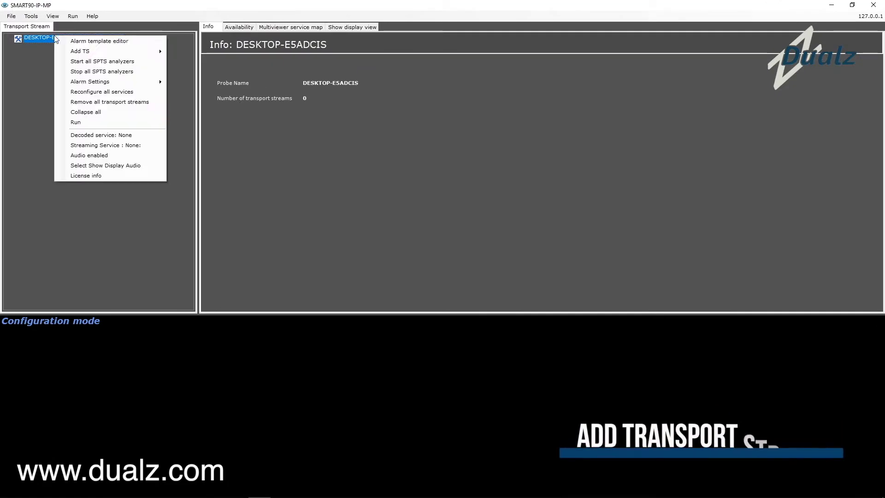
mouse_move(76, 51)
click(193, 52)
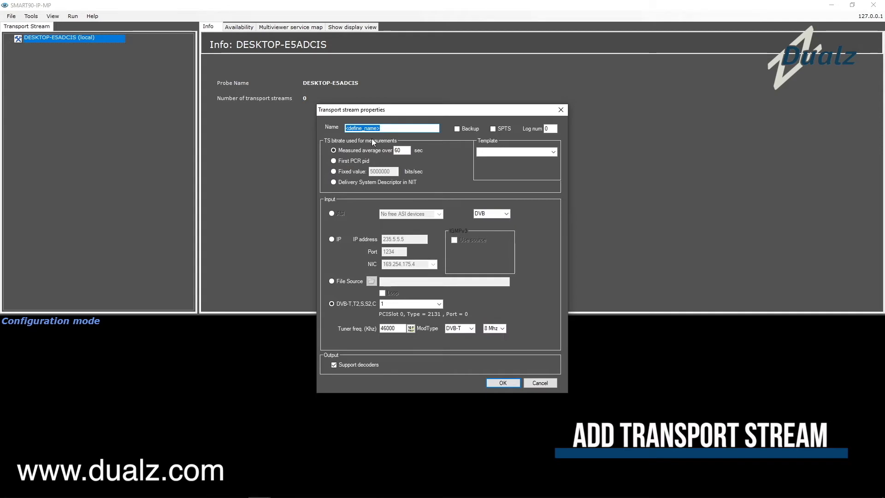
text(File out)
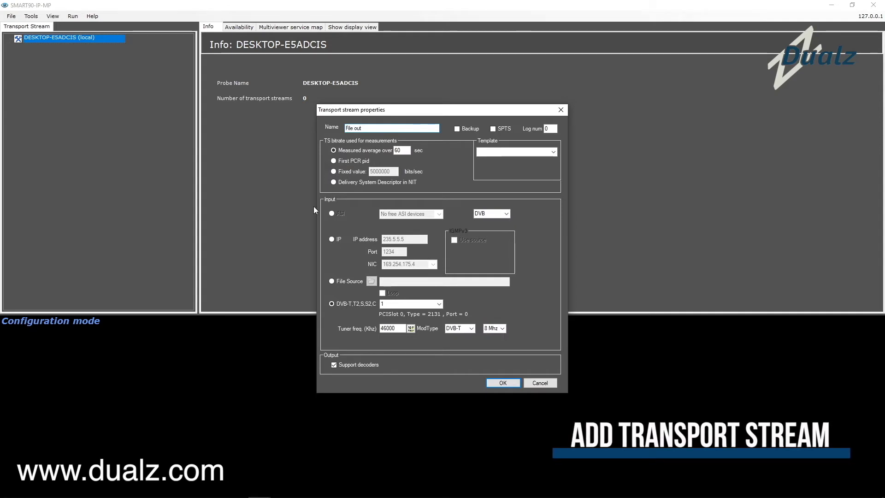
click(344, 280)
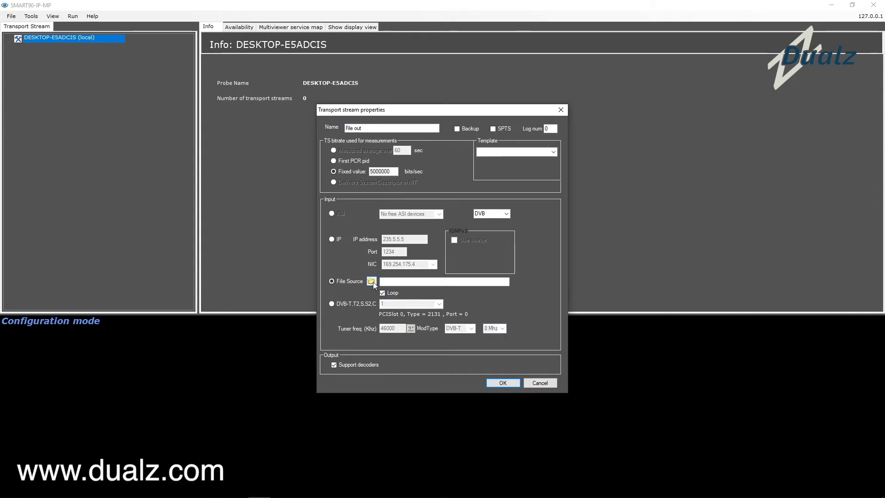
click(372, 281)
double_click(484, 202)
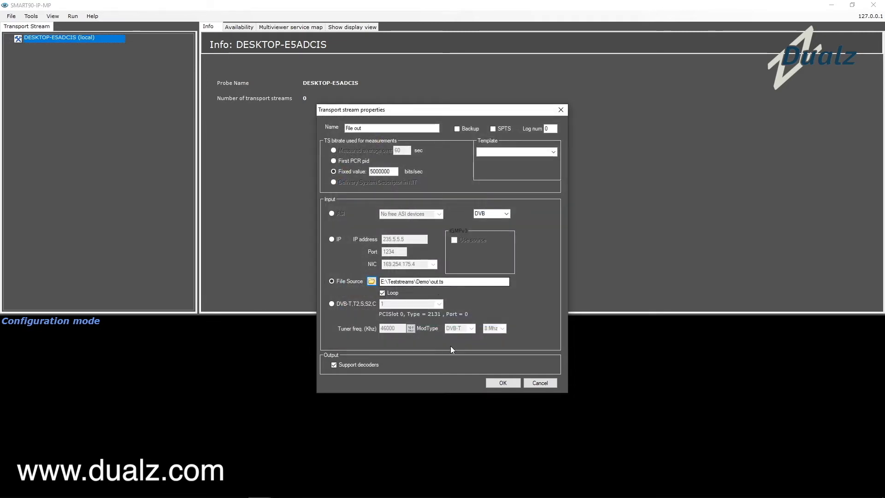
click(503, 383)
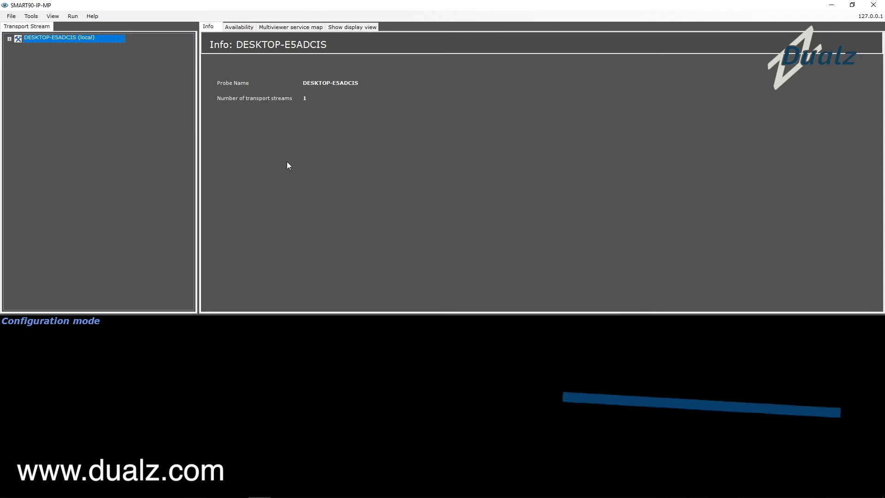
Start all analyzers on File out's seven services, accept the alarm templates, and expand the analyzed and PSI/SI lists.
click(10, 39)
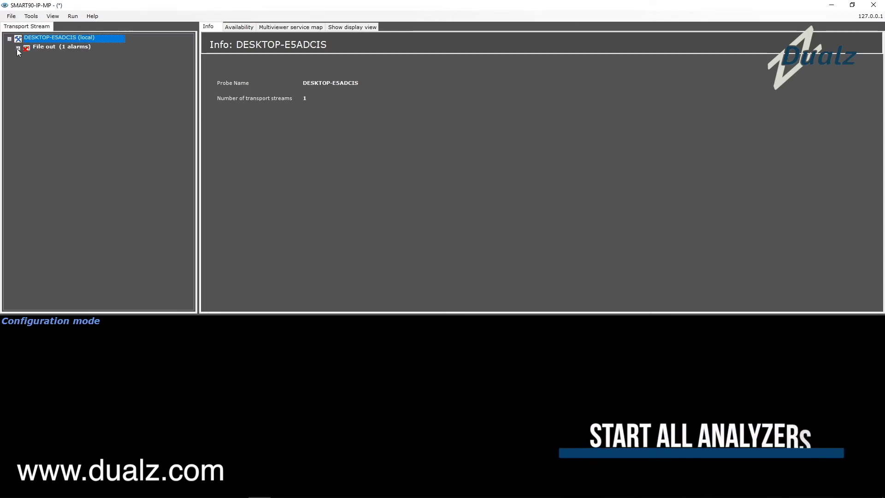
click(27, 85)
right_click(51, 82)
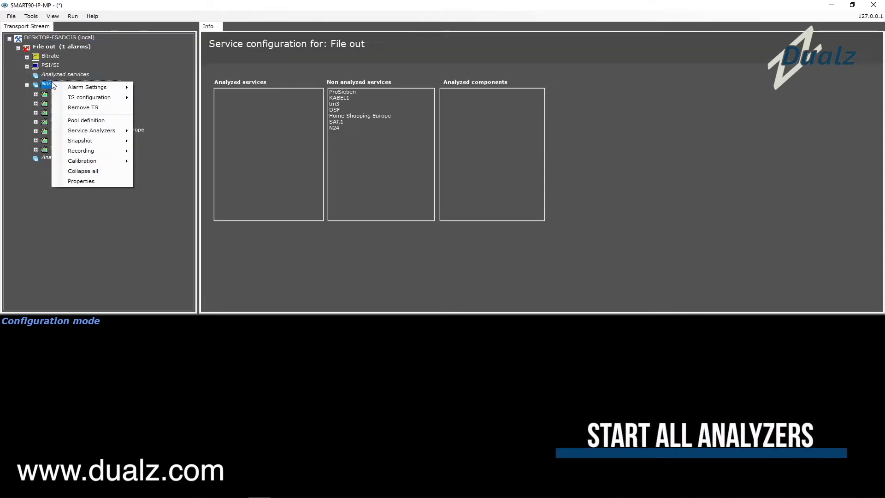
mouse_move(83, 133)
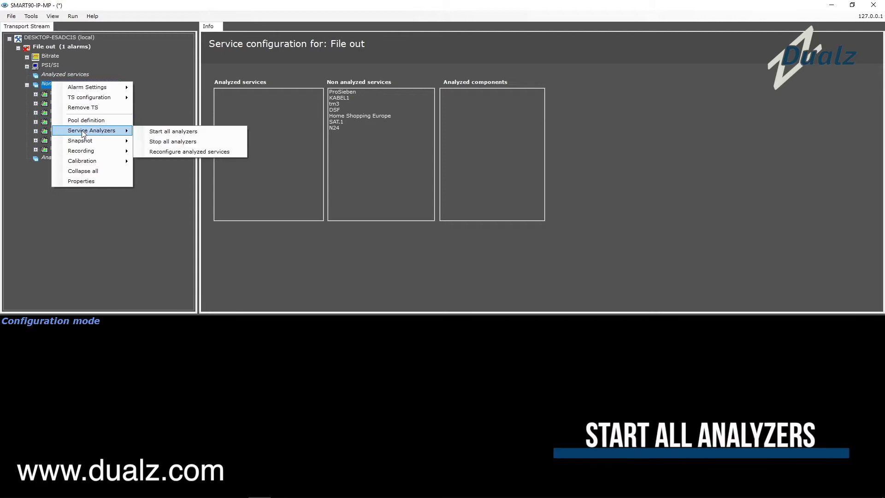
click(165, 132)
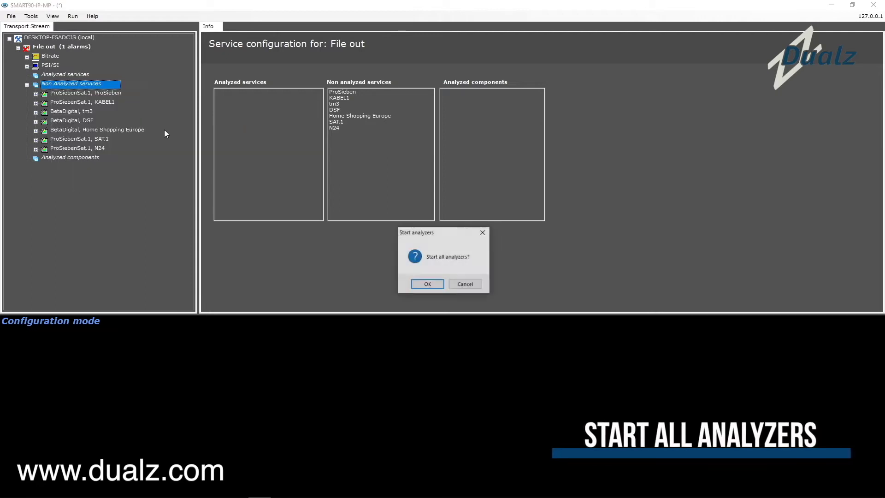
click(428, 284)
click(426, 322)
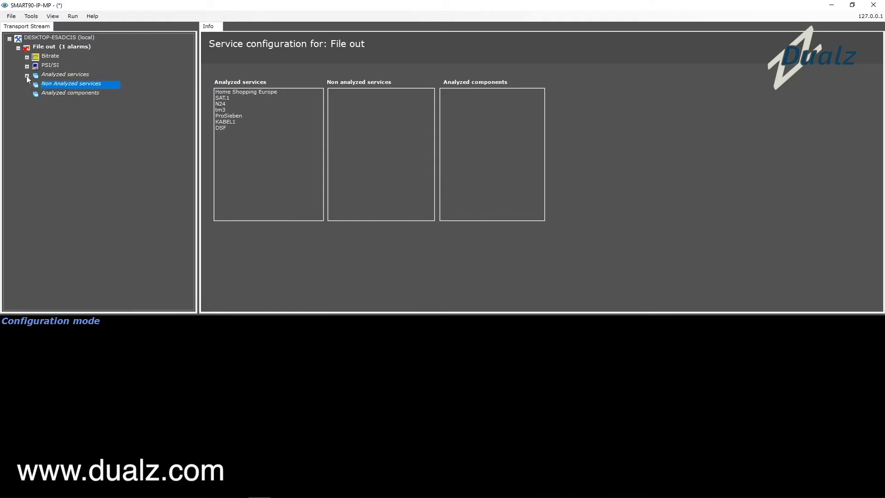
click(27, 75)
click(26, 66)
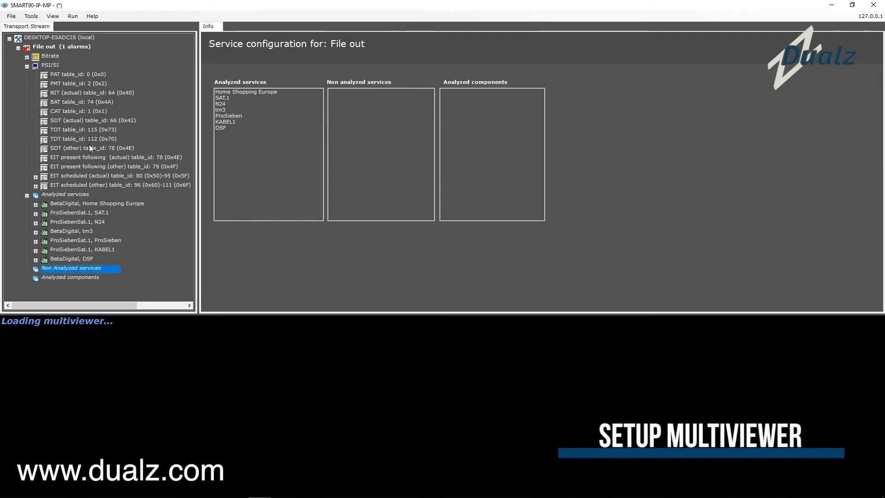
In the Multiviewer preset editor, place Home Shopping Europe, SAT.1 and N24 in the lower tiles.
click(36, 20)
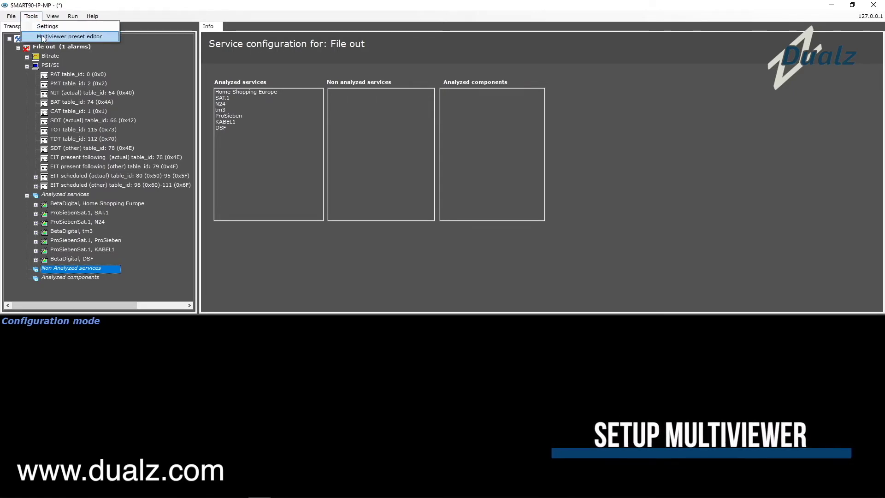
click(42, 37)
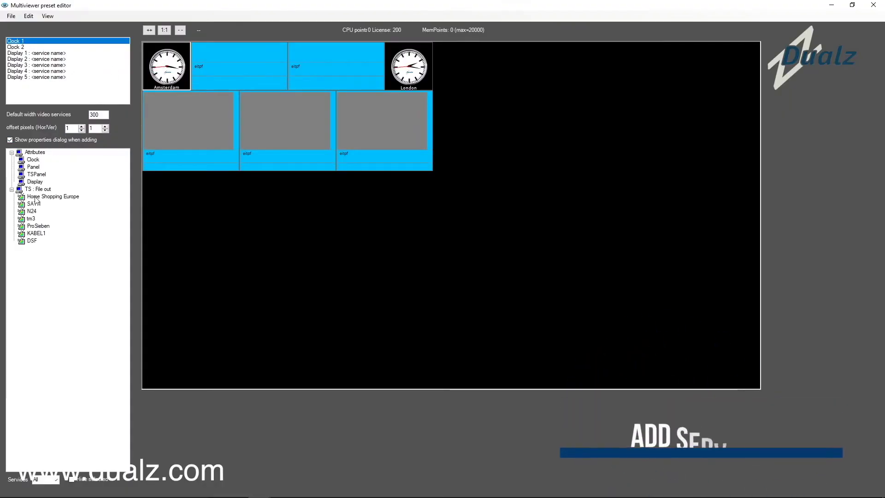
drag(179, 94, 178, 119)
drag(248, 131, 248, 131)
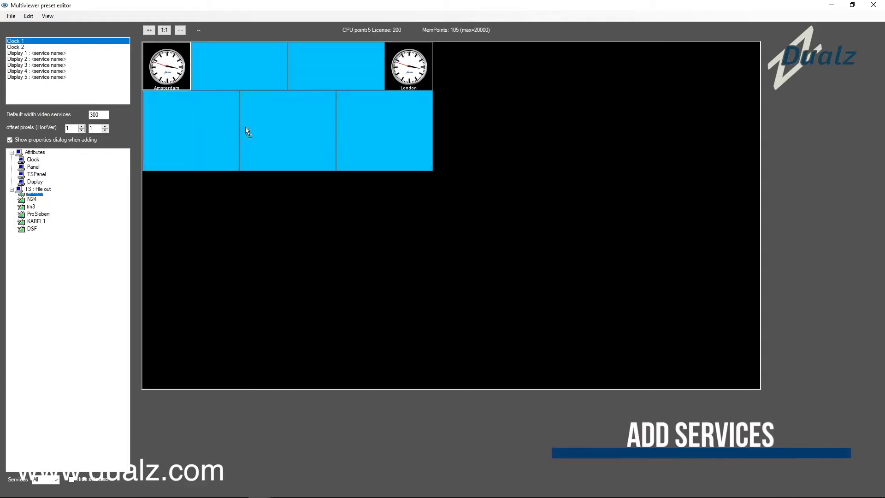
drag(379, 121, 379, 121)
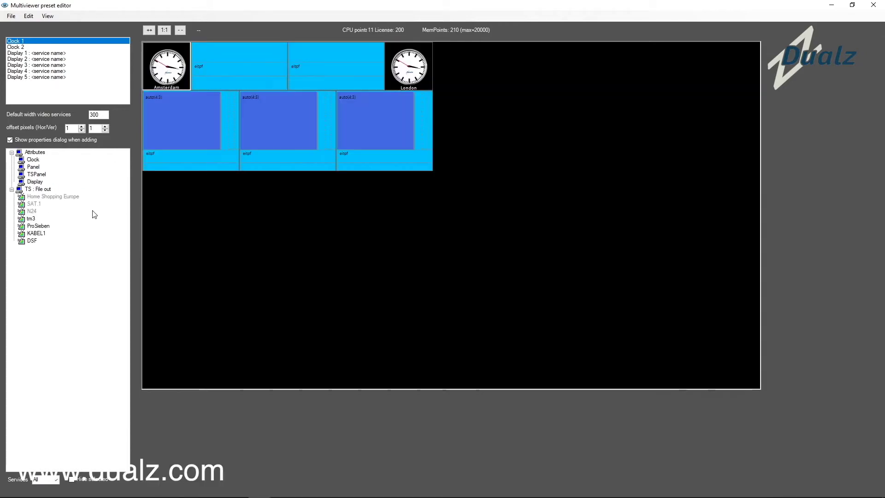
Place ProSieben and KABEL1 in the top tiles and save the layout as the current preset.
drag(44, 228, 226, 67)
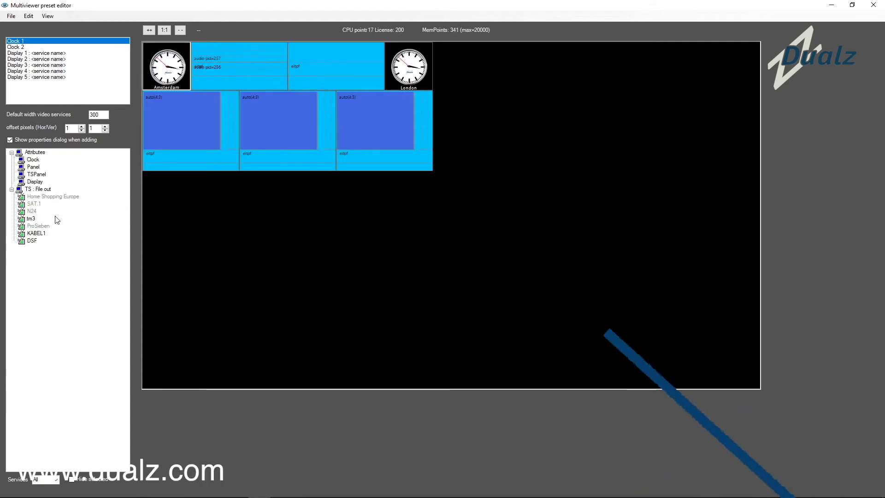
click(36, 234)
drag(36, 235, 311, 69)
click(873, 4)
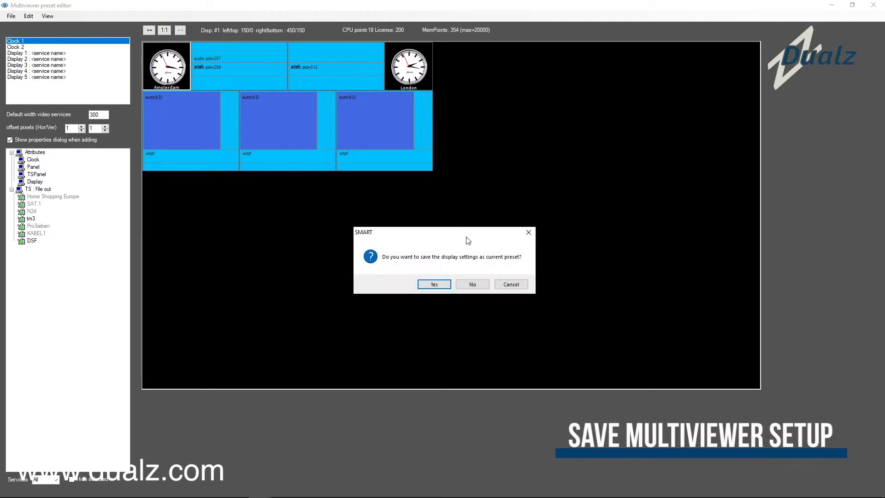
click(431, 281)
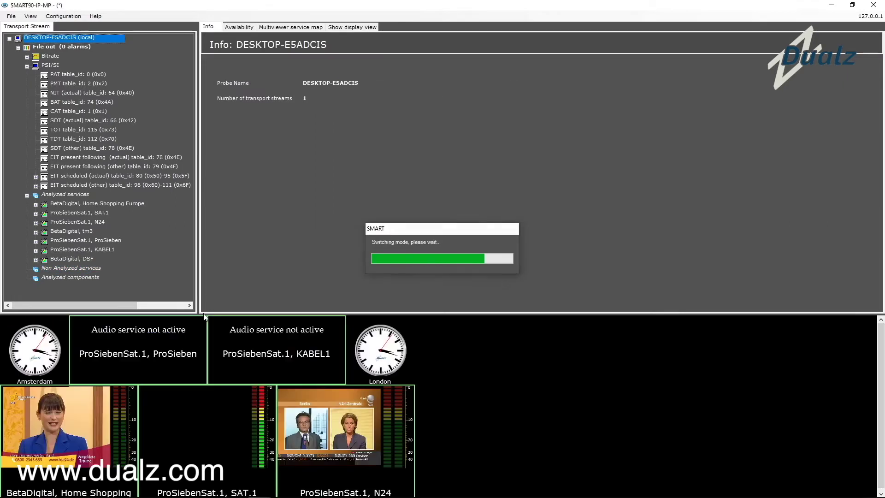
Review File out's alarms, bitrate pie chart and per-PID bitrate history for PIDs 255 and 2047.
click(80, 47)
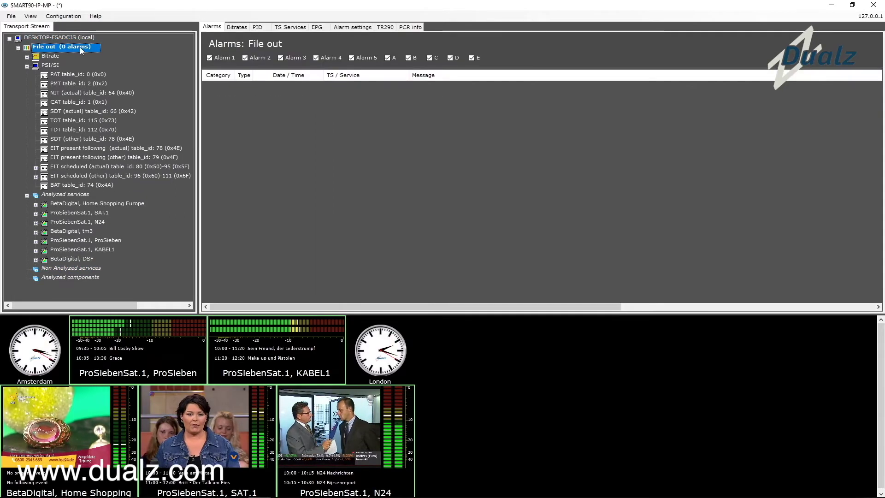
click(238, 26)
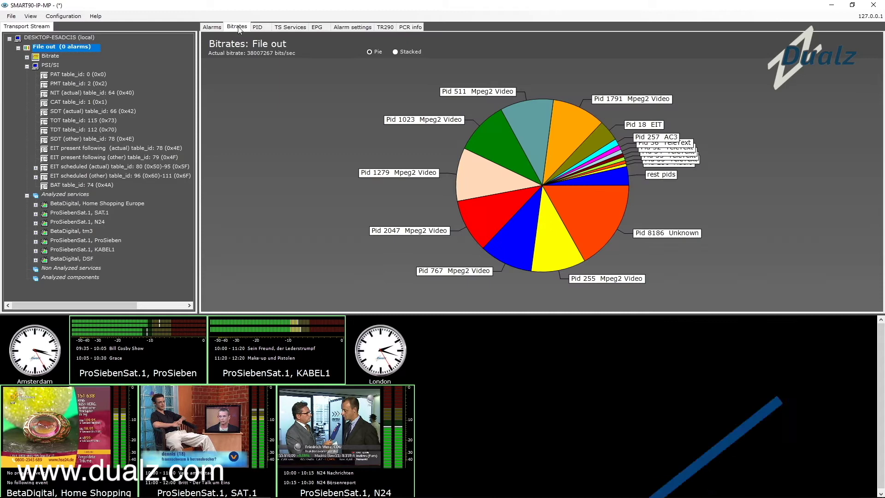
click(261, 26)
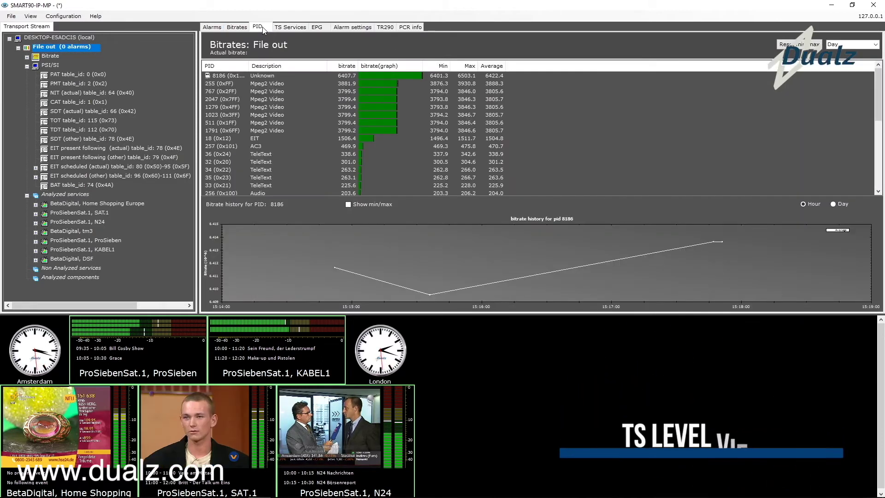
click(285, 84)
click(274, 99)
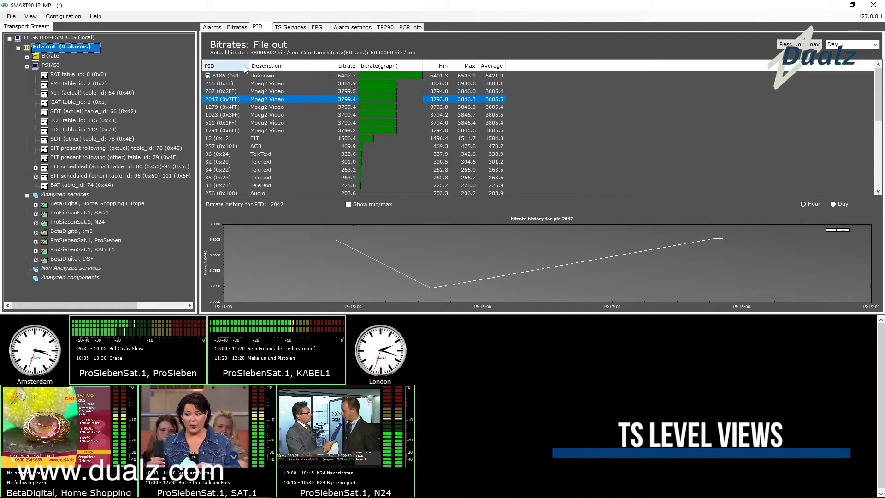
Show each service's audio, video and teletext components in the TS services list, selecting N24 Mpeg2 Video.
click(283, 29)
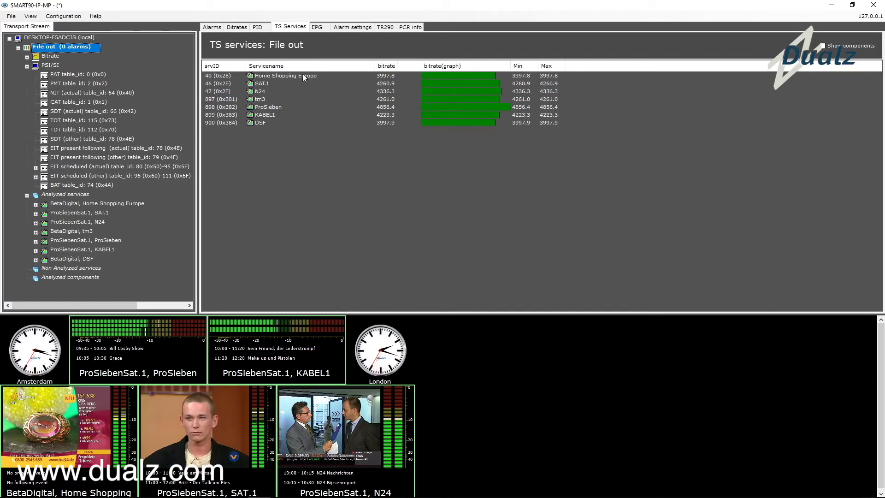
click(305, 77)
click(324, 84)
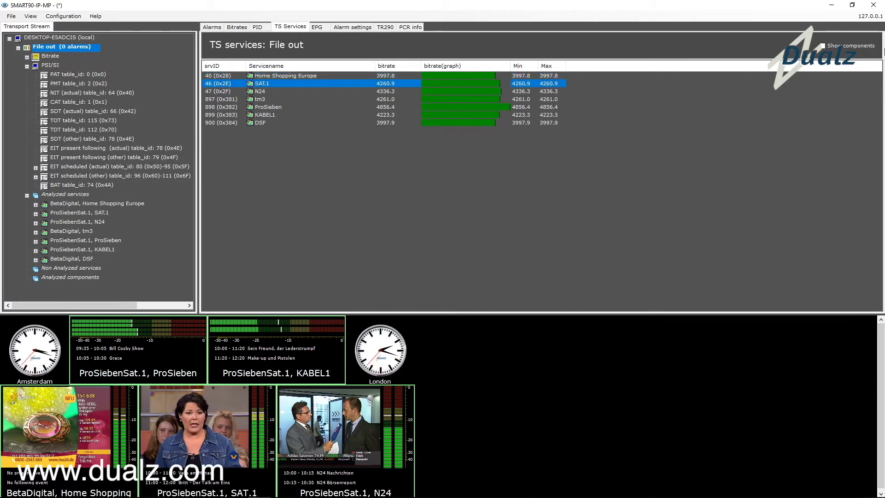
click(822, 46)
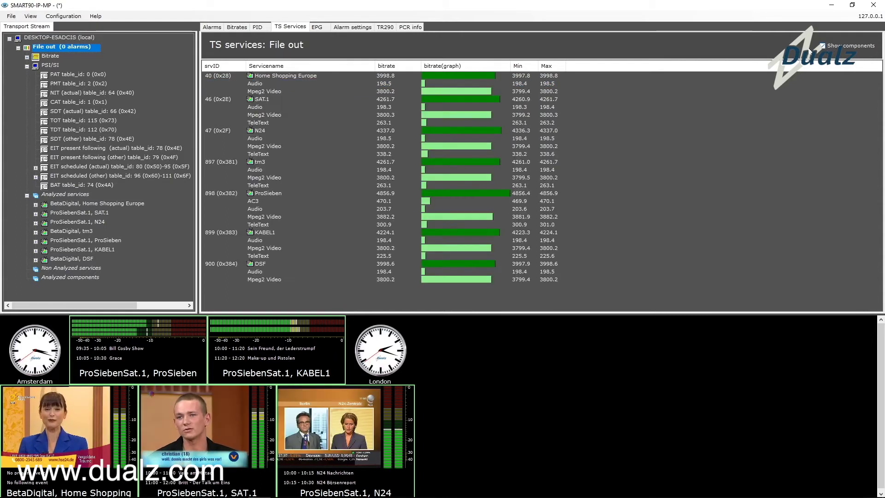
click(344, 138)
click(346, 148)
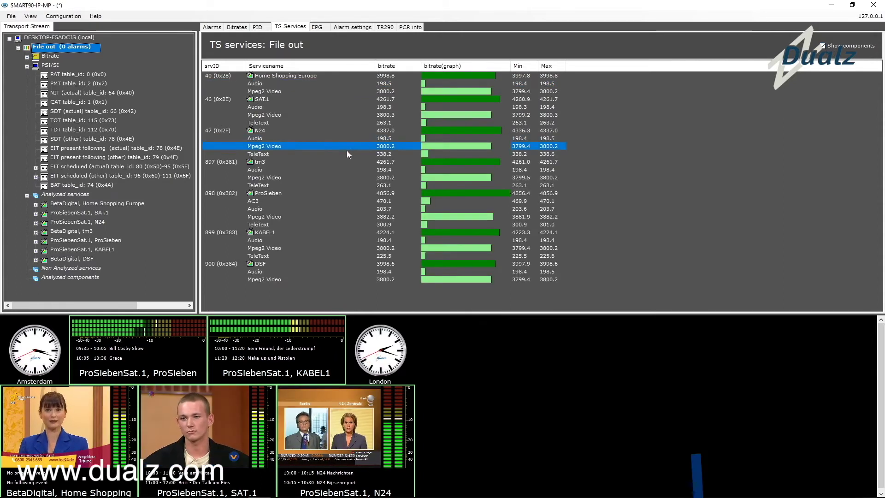
Open File out's EPG timeline and scroll along the ProSieben, KABEL1, SAT.1 and N24 schedules.
click(317, 27)
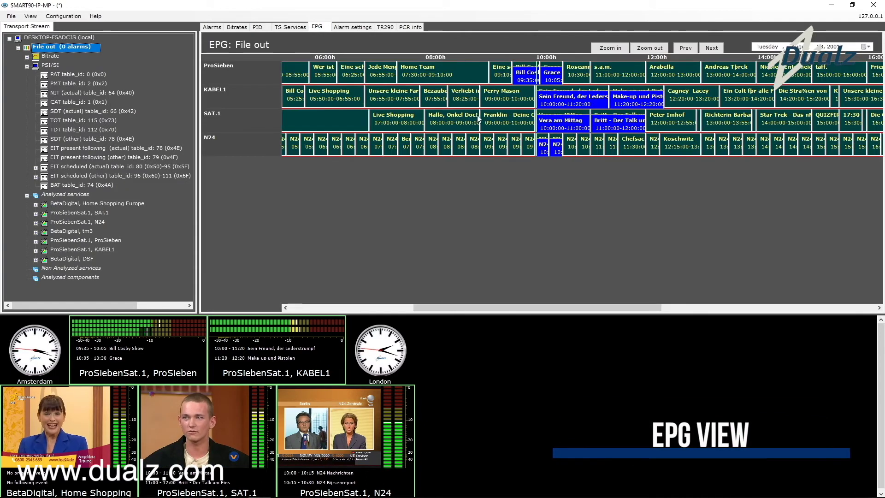
drag(426, 304, 402, 314)
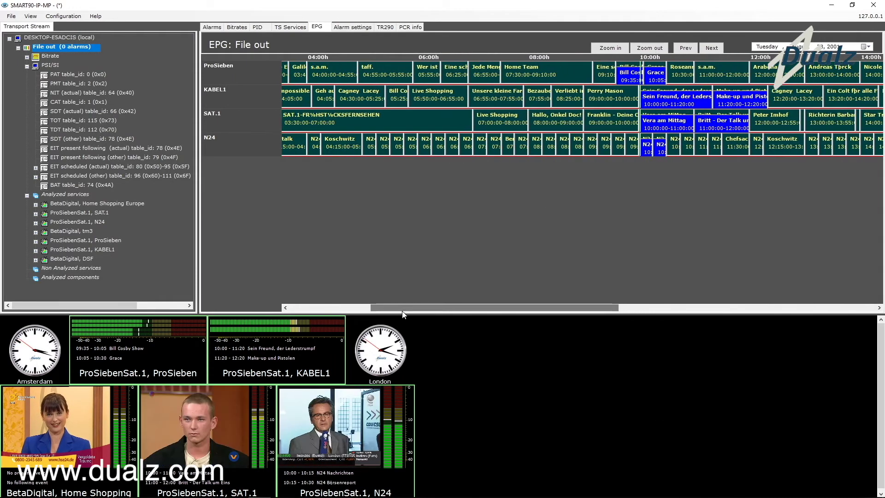
Browse the stream's alarm settings for timing, other checks such as EMM/ECM, and MIP.
click(353, 28)
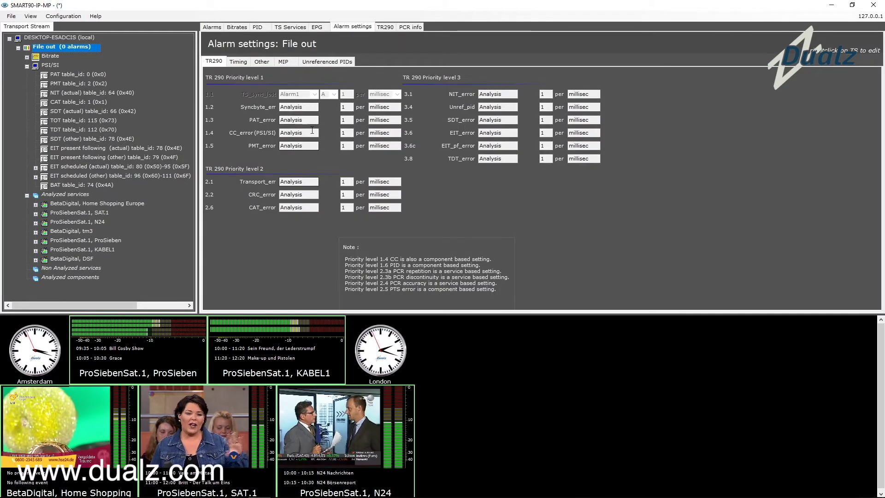
click(239, 62)
click(261, 62)
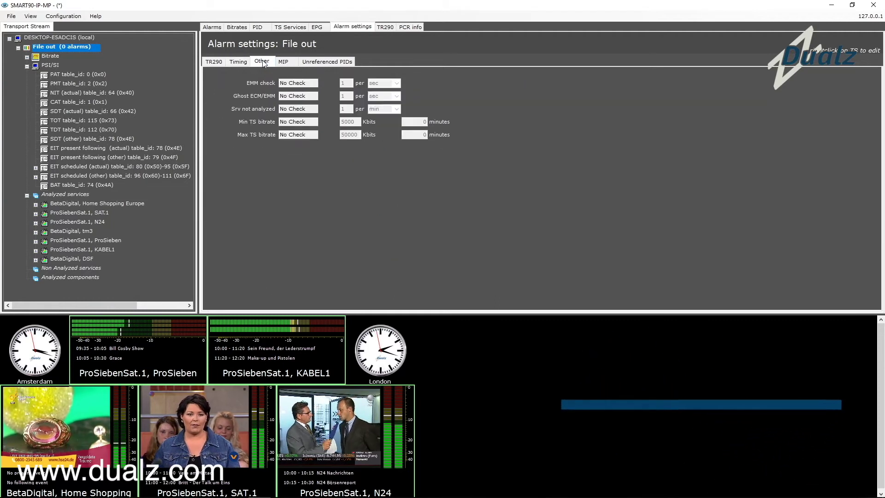
click(283, 62)
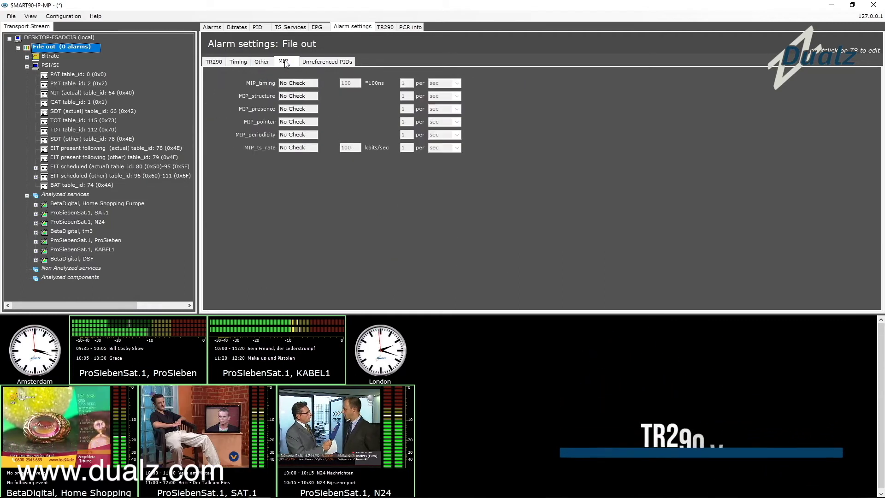
Reset the CC error counter on TR290 row 1.4, resizing the table to show rows down to 3.8.
click(385, 28)
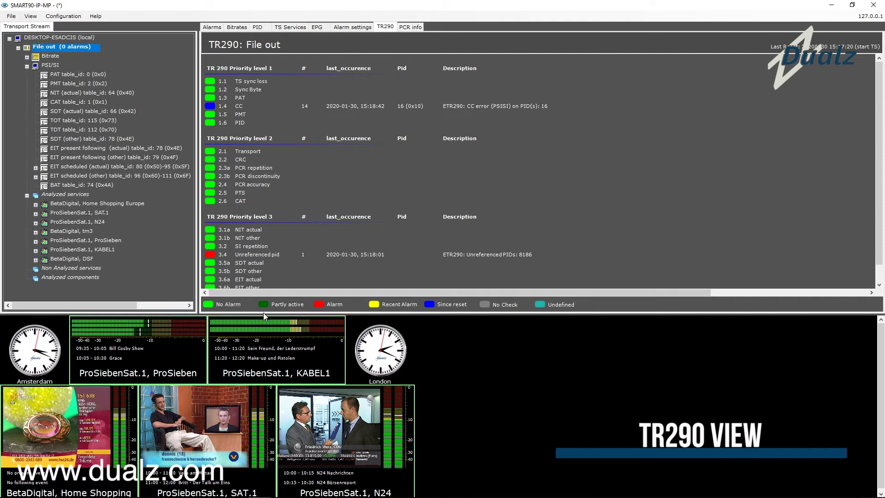
drag(263, 314, 263, 354)
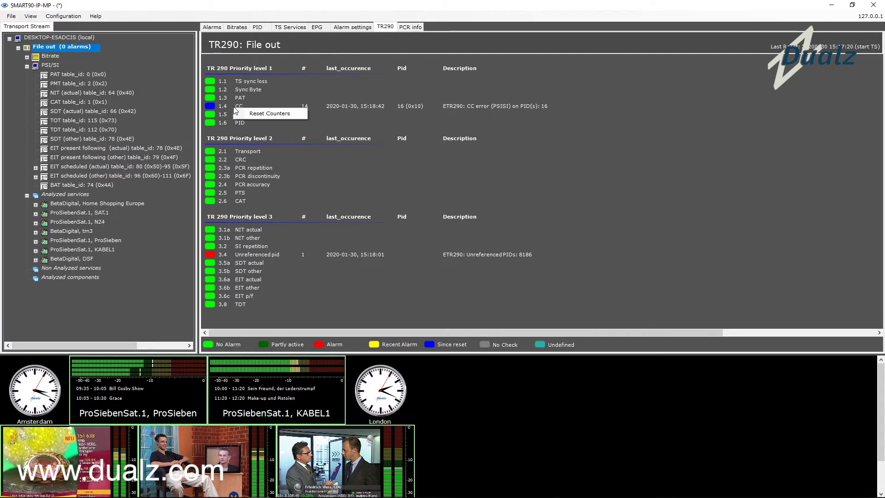
click(239, 110)
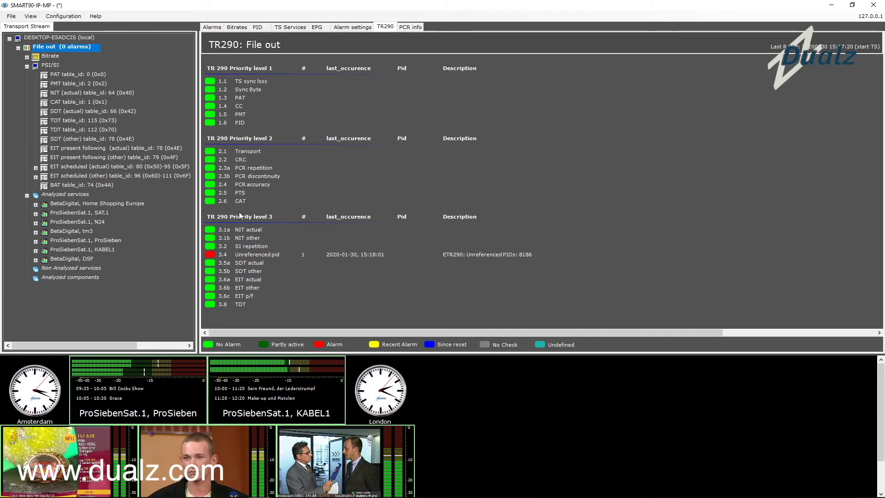
drag(232, 355, 227, 310)
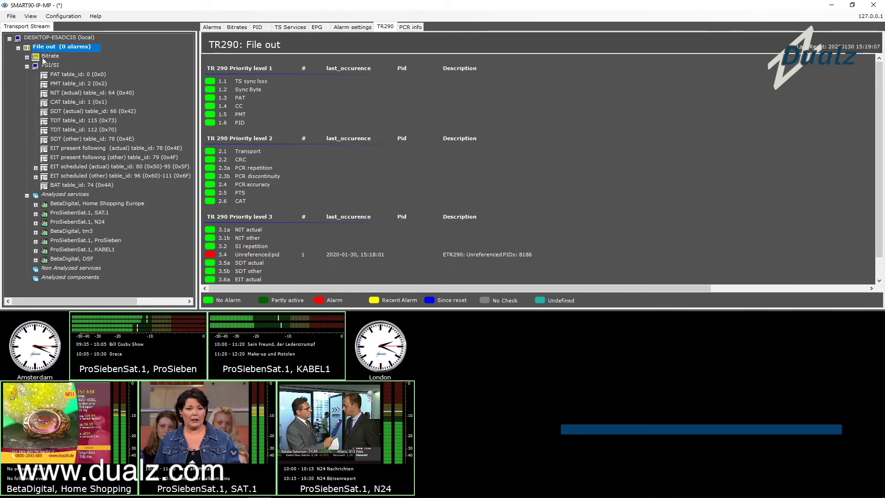
Open ProSieben's PMT, expand the Mpeg2 Video stream_identifier_descriptor, and show raw bytes in binary.
click(64, 73)
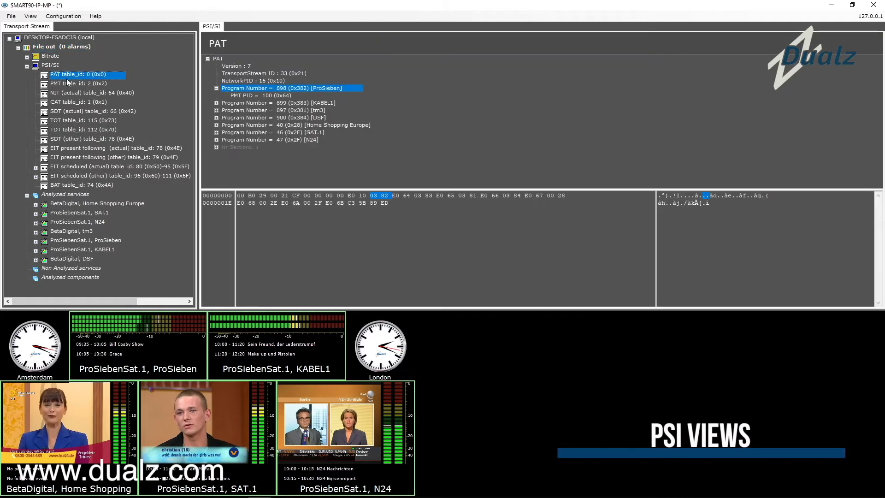
click(67, 83)
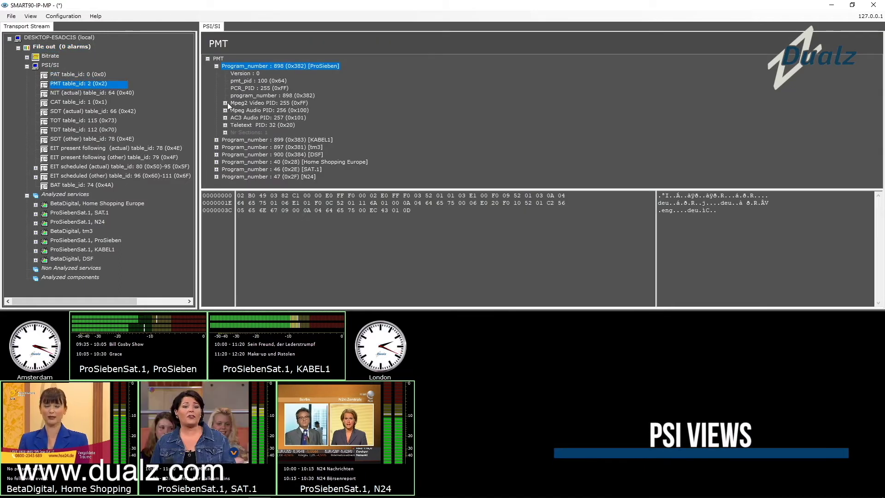
click(225, 102)
click(234, 117)
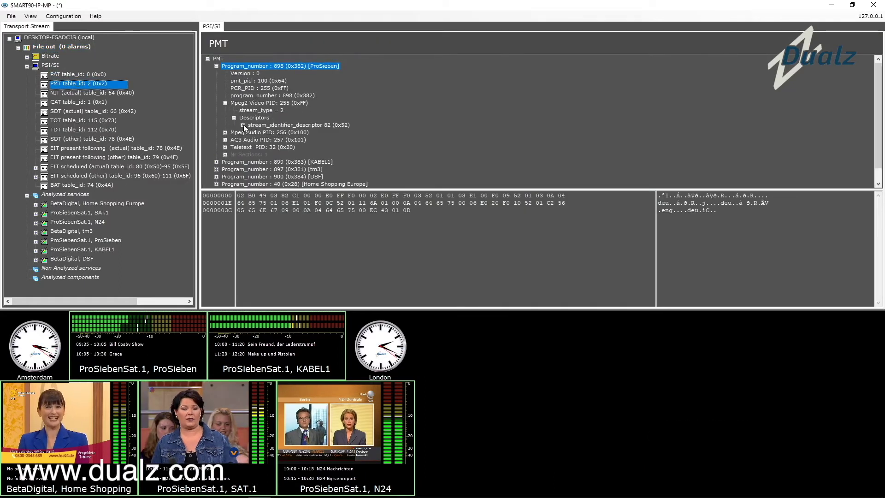
click(242, 125)
click(272, 125)
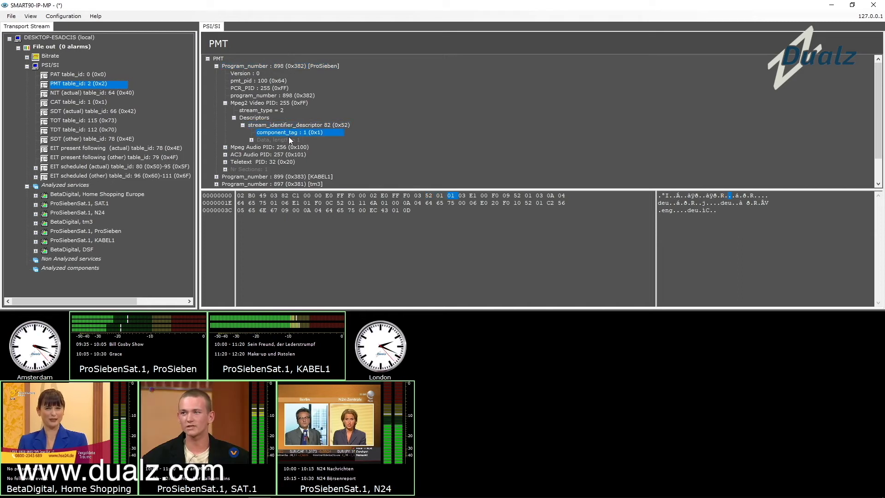
right_click(344, 214)
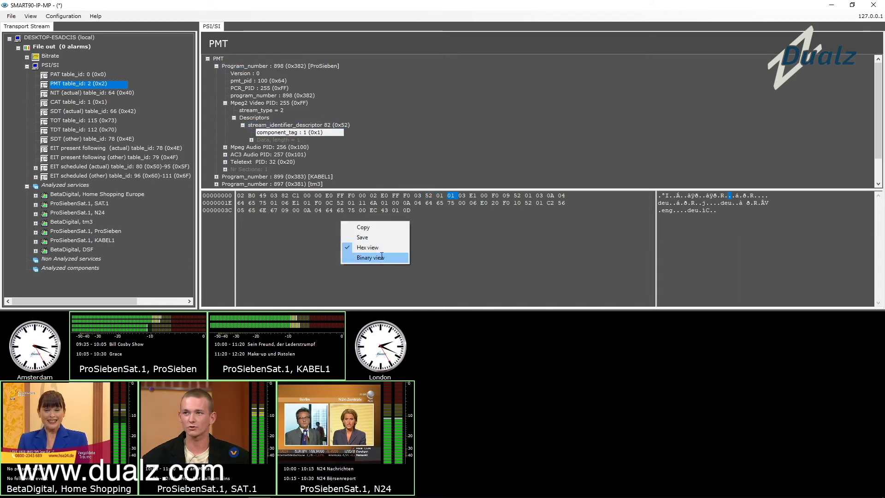
click(375, 258)
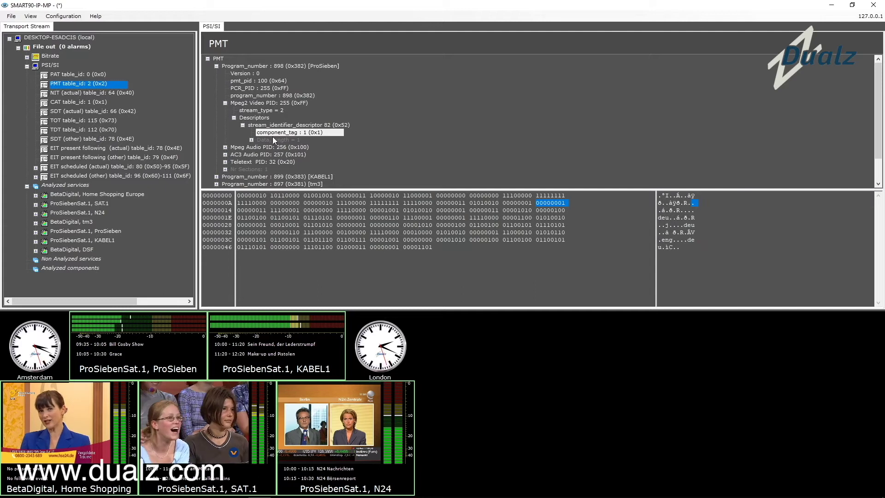
Expand the Mpeg Audio PID entry and switch the raw byte dump back to hex.
click(273, 132)
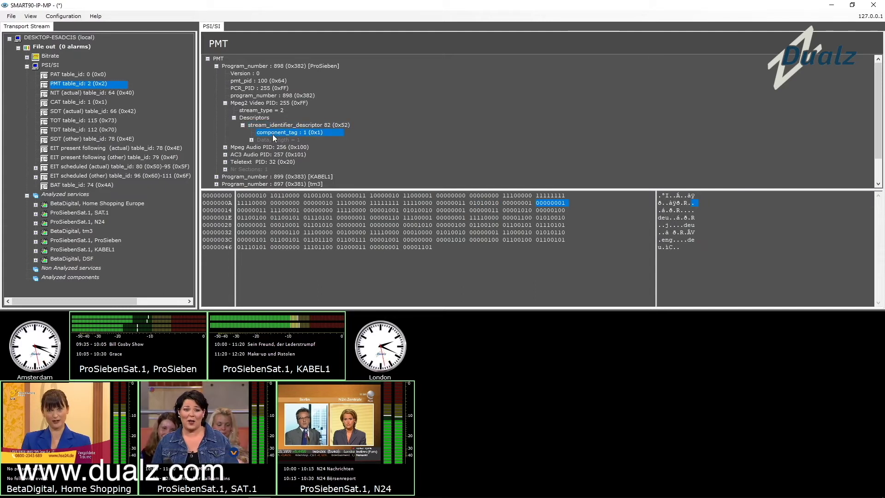
click(271, 147)
click(225, 148)
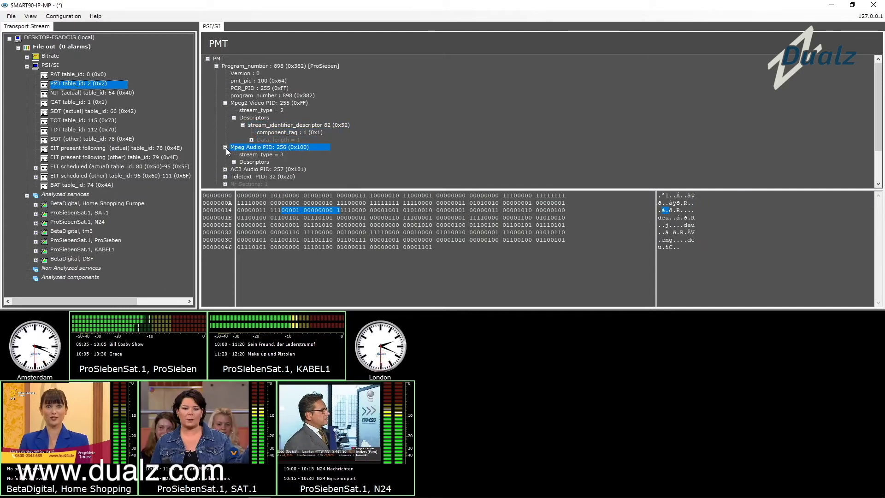
right_click(289, 233)
click(315, 262)
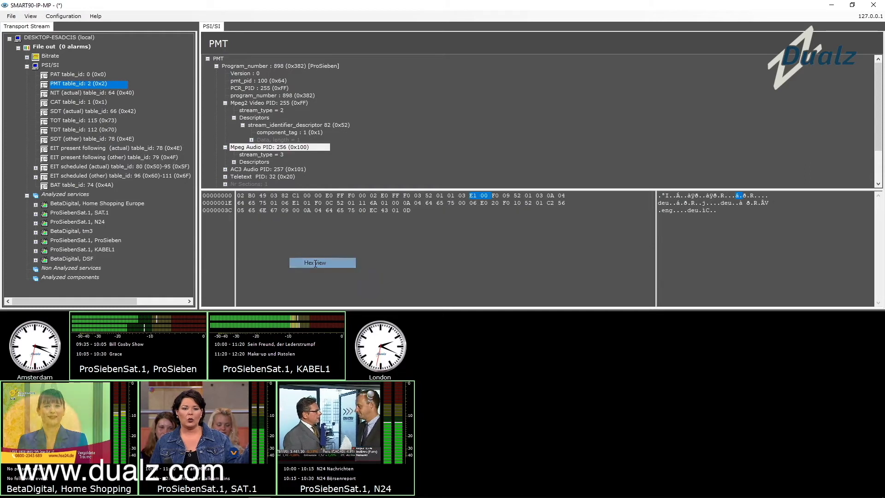
click(264, 147)
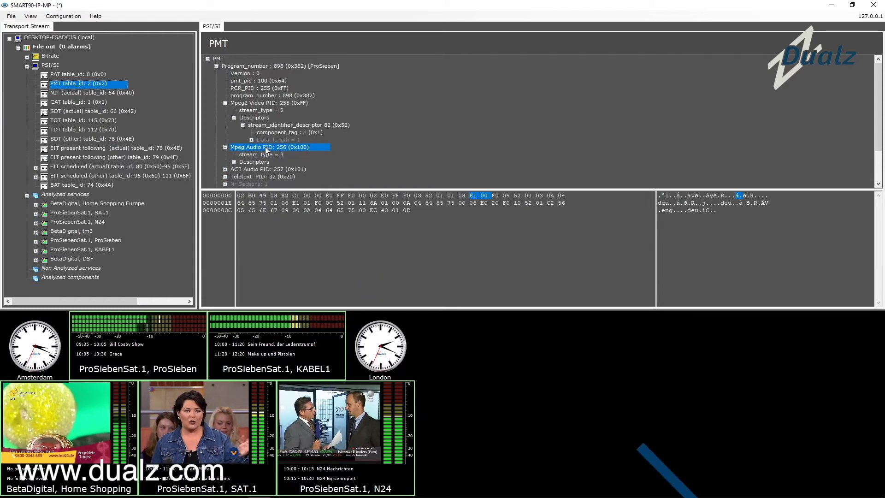
Inspect ProSieben EIT event 22664's event_name and event_description bytes, then collapse the PSI/SI tables.
click(36, 167)
click(62, 176)
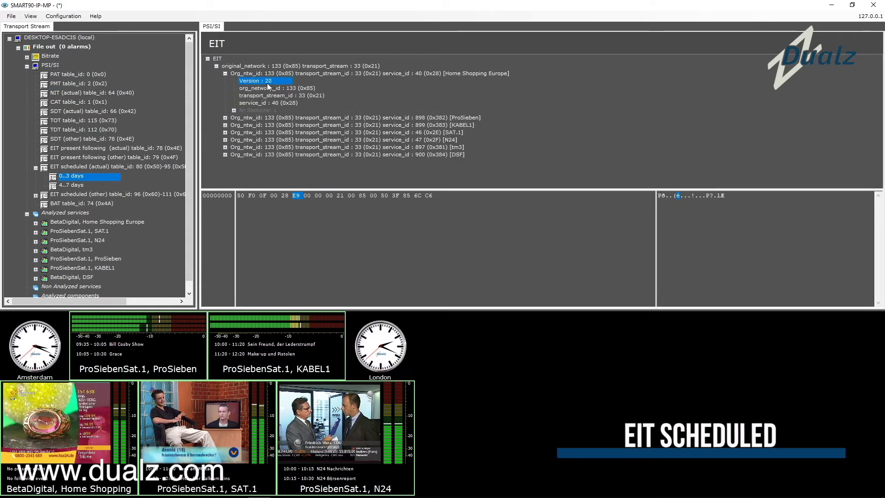
click(225, 118)
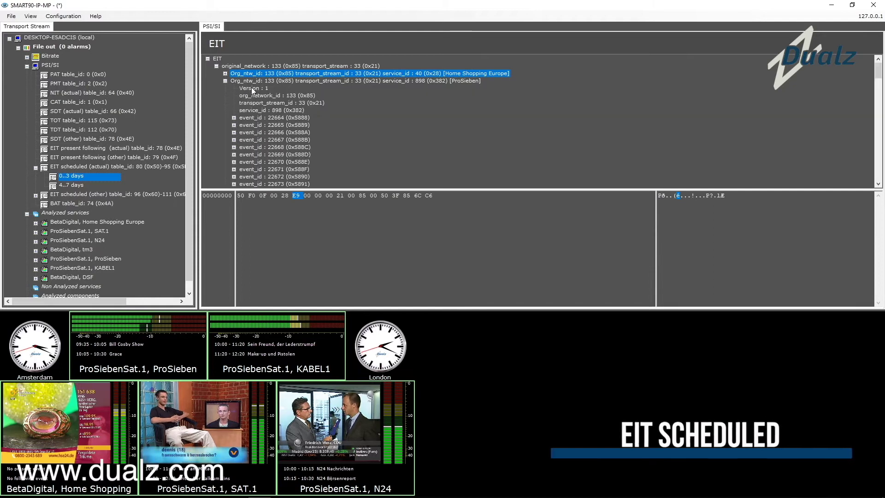
click(234, 117)
click(252, 161)
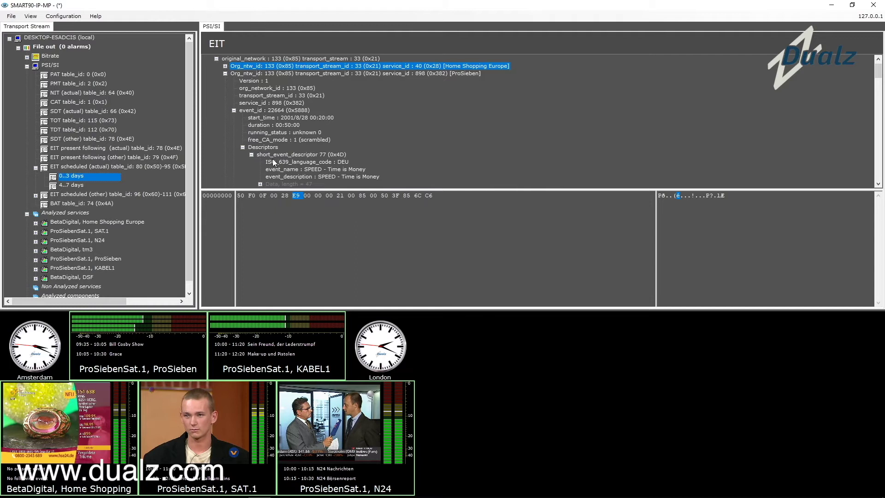
click(293, 176)
click(295, 169)
click(297, 175)
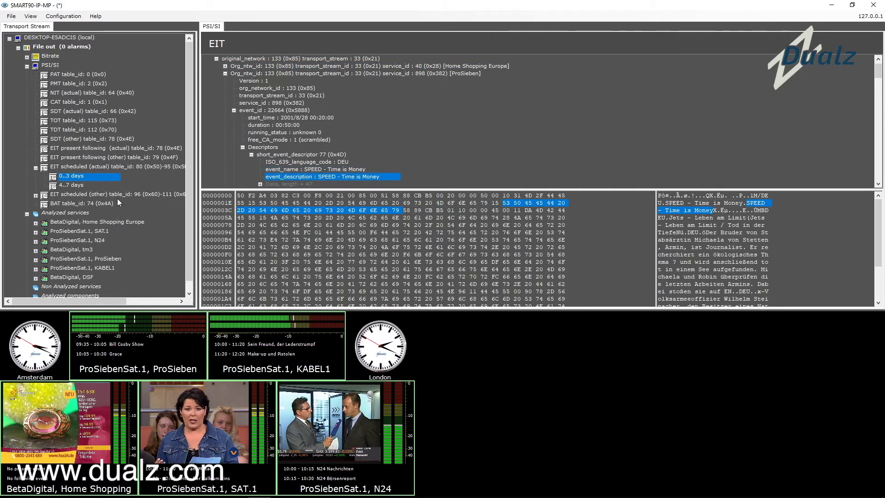
click(27, 66)
Open ProSieben's programme guide and view details of 'Nicole - Entscheidung am Nachmittag' and 'Roseanne'.
click(64, 84)
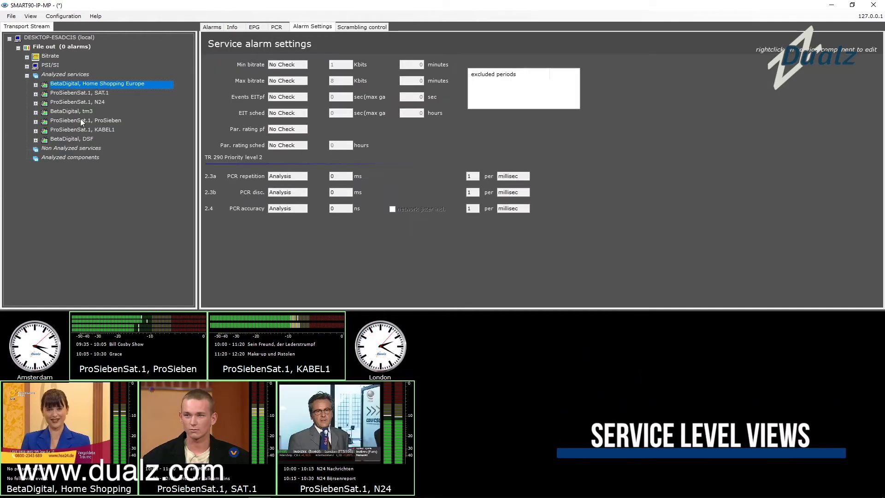
click(81, 121)
click(255, 26)
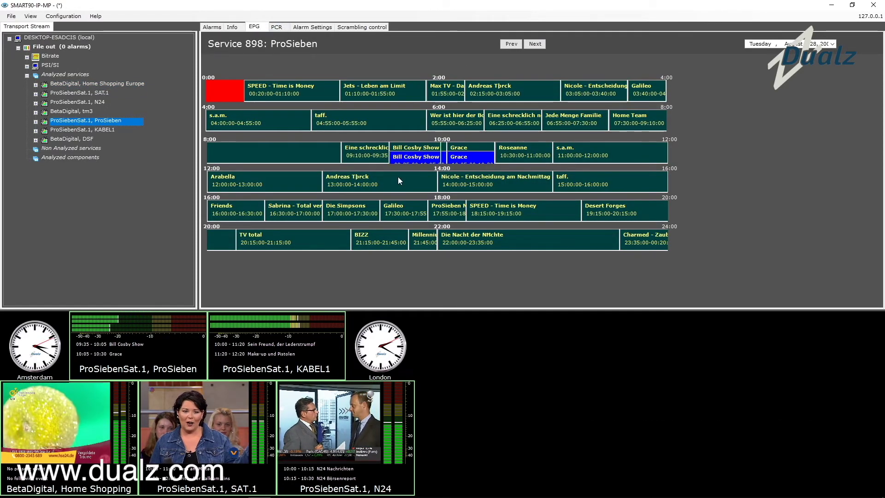
double_click(466, 177)
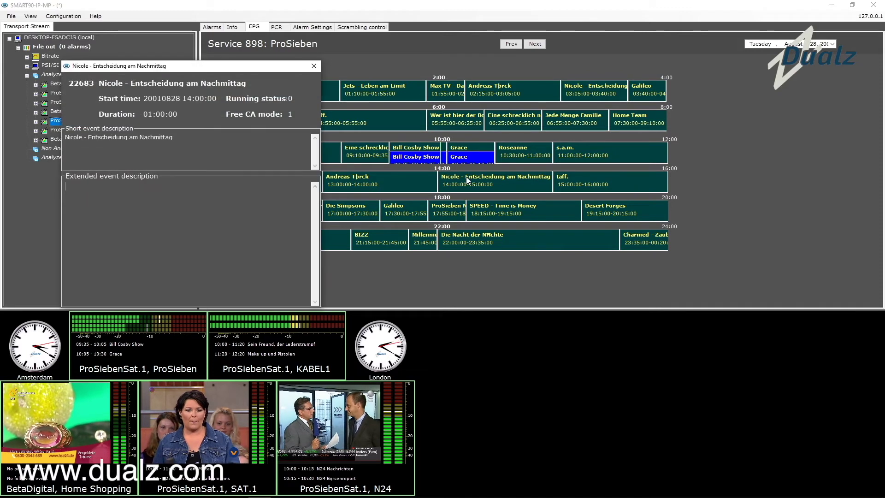
click(315, 66)
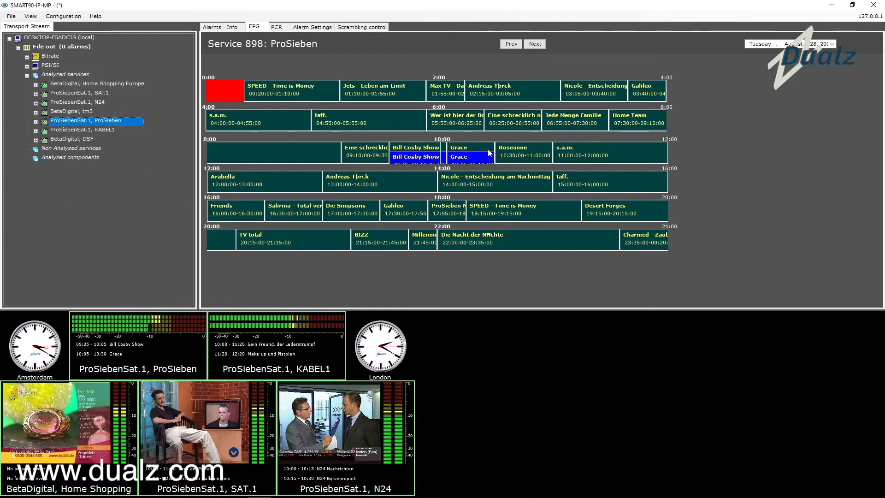
double_click(524, 150)
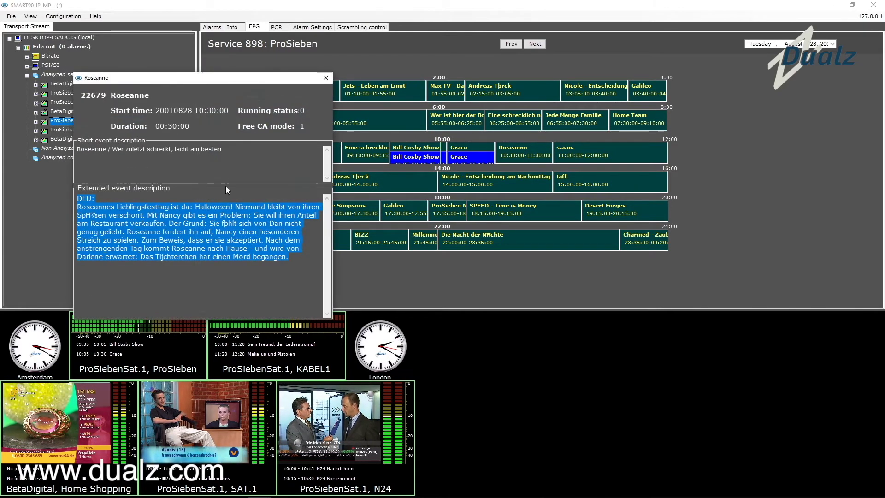
click(326, 79)
View ProSieben's alarm settings, scrambling control chart, and PCR accuracy and repetition graphs.
click(312, 26)
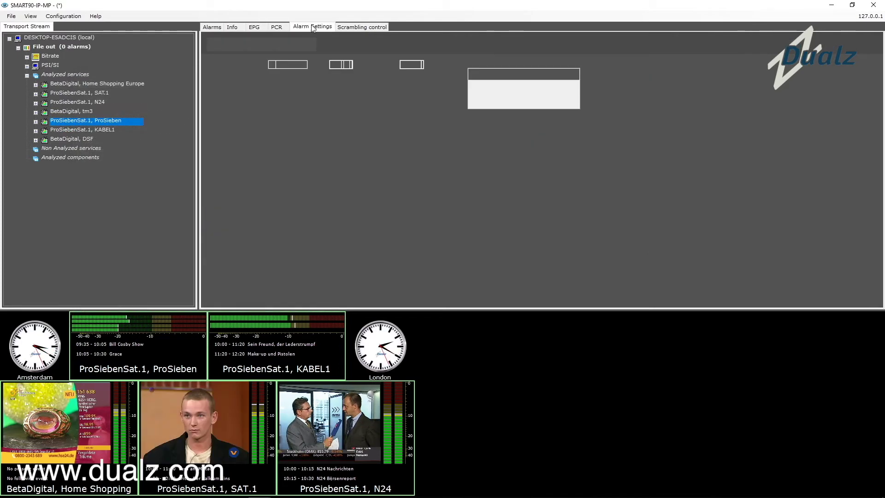
click(342, 26)
click(278, 27)
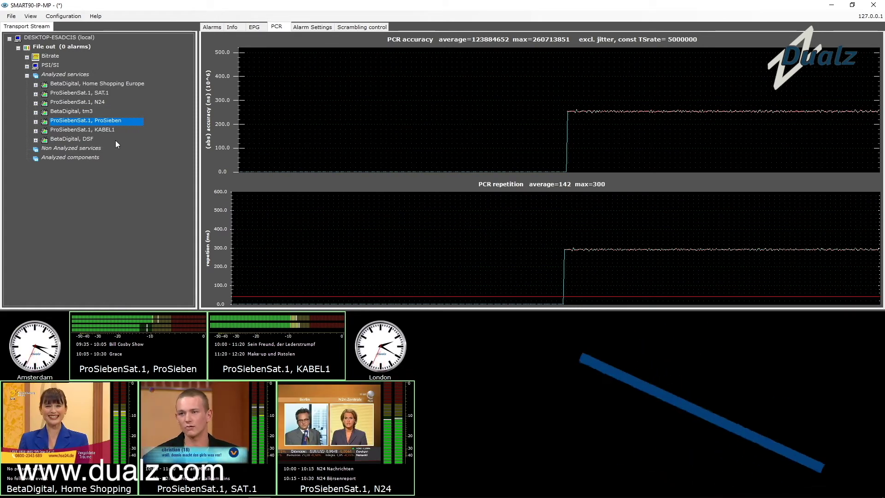
Select ProSieben's Video pid 255 component and view its info and transport packet list.
click(36, 122)
click(80, 152)
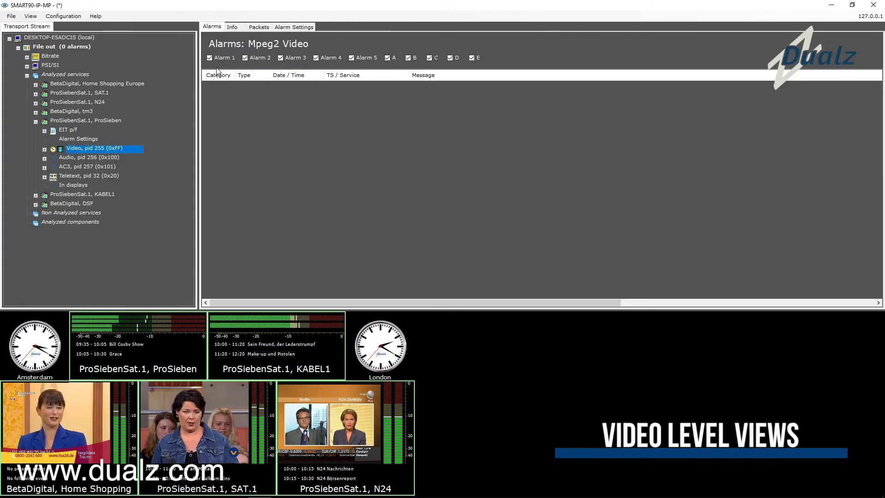
click(237, 27)
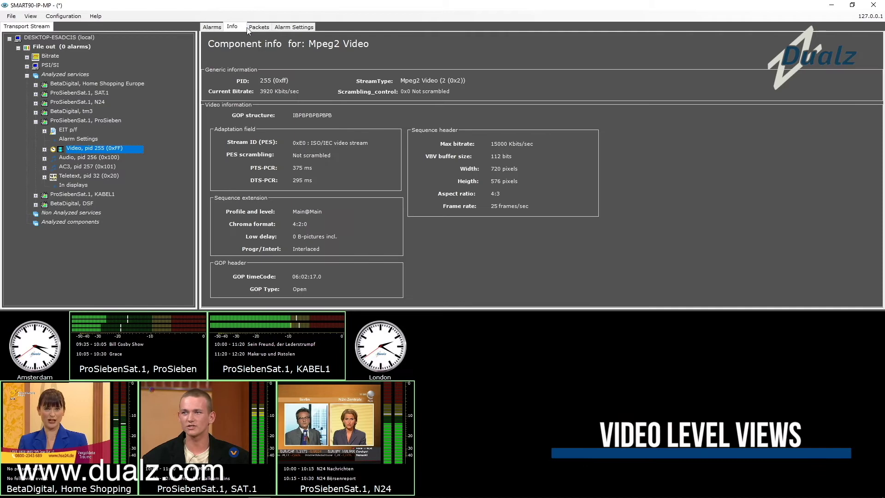
click(260, 28)
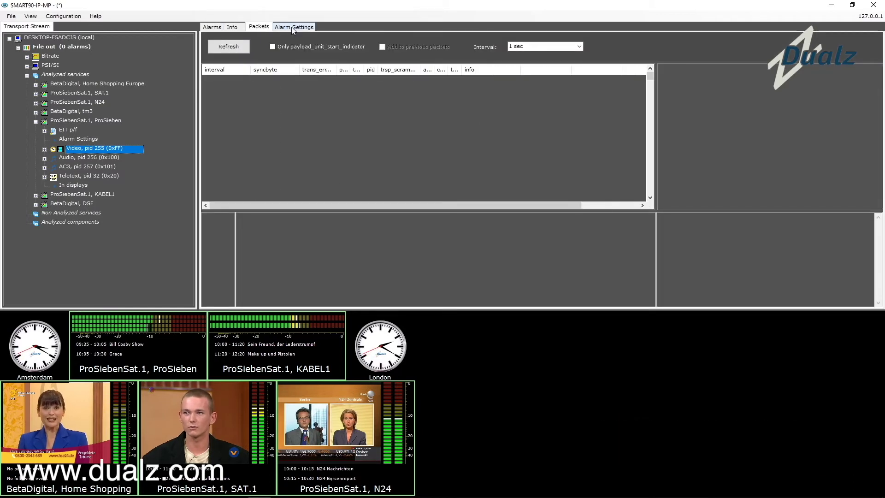
Inspect four packets' header fields and hex dumps, then view the video's alarm settings.
click(296, 80)
click(294, 103)
click(294, 113)
click(294, 125)
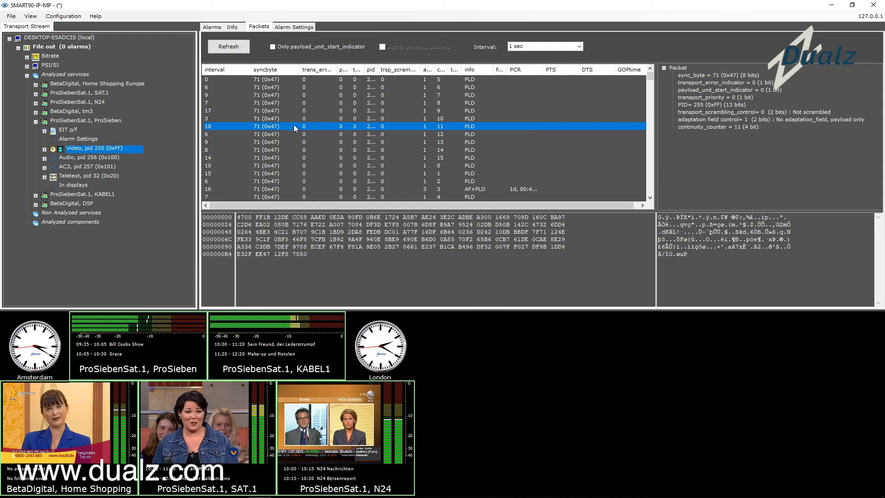
click(295, 27)
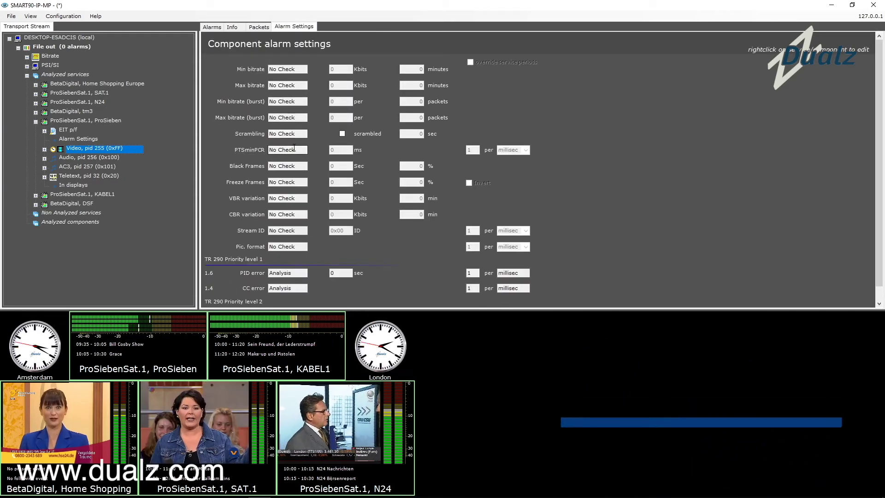
Select ProSieben's AC3 pid 257 component, view its info, and decode a packet's adaptation field.
click(87, 159)
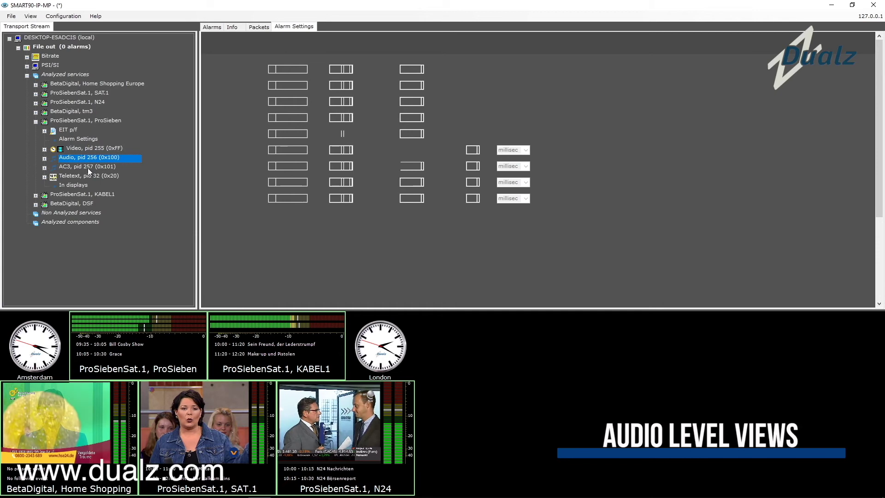
click(88, 168)
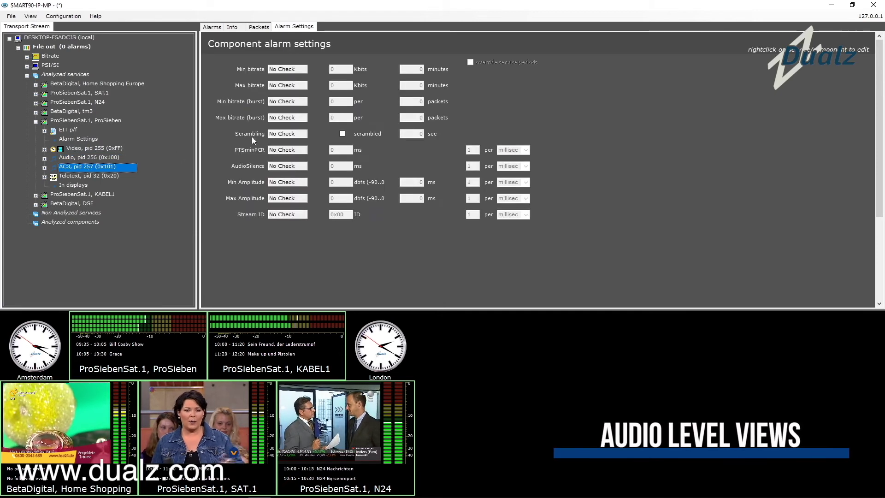
click(246, 31)
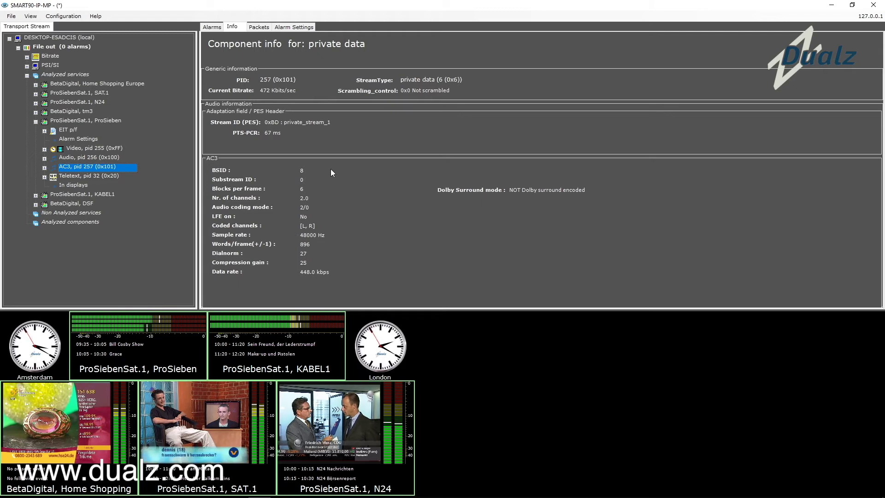
click(261, 27)
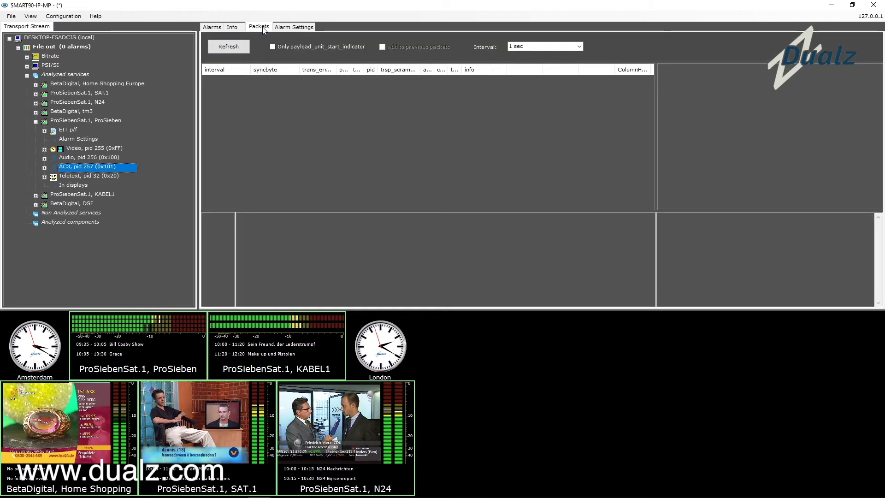
drag(273, 87, 273, 120)
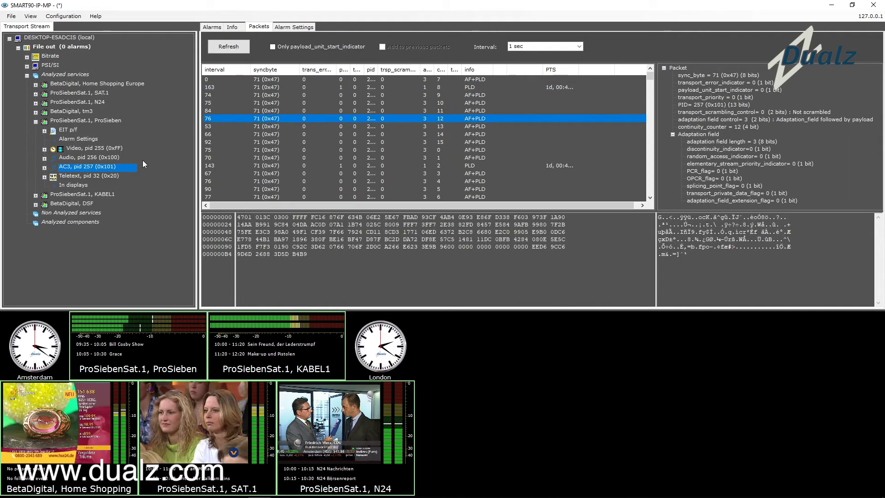
Decode the BetaDigital Home Shopping Europe service and show its display window.
click(68, 85)
right_click(70, 85)
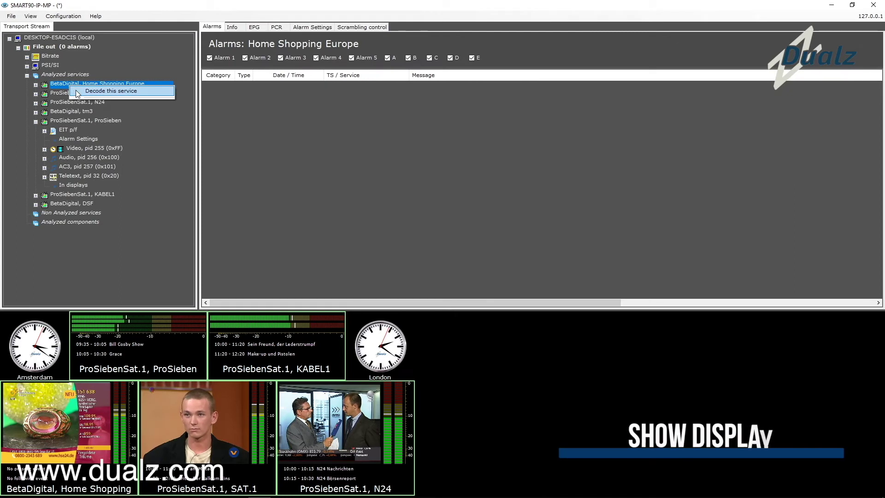
click(74, 91)
click(31, 16)
click(52, 26)
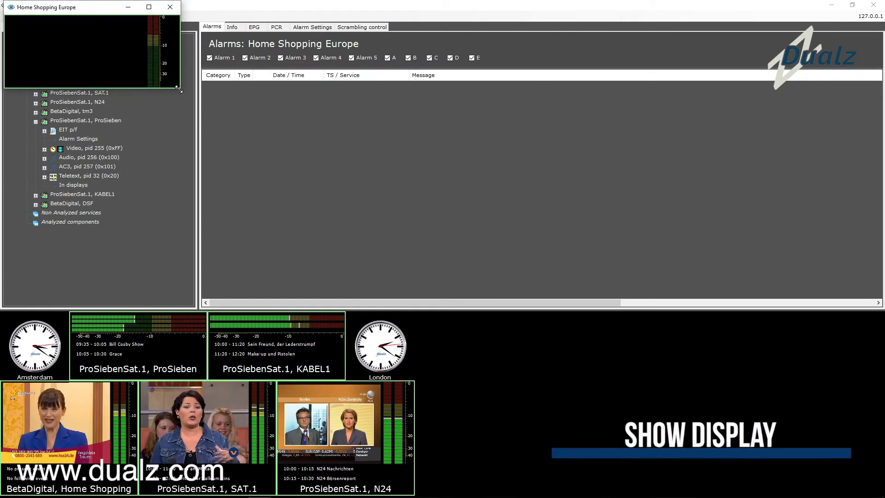
Enlarge the display window, move it to the screen's right side, and select File out.
drag(179, 89, 423, 278)
drag(185, 10, 634, 162)
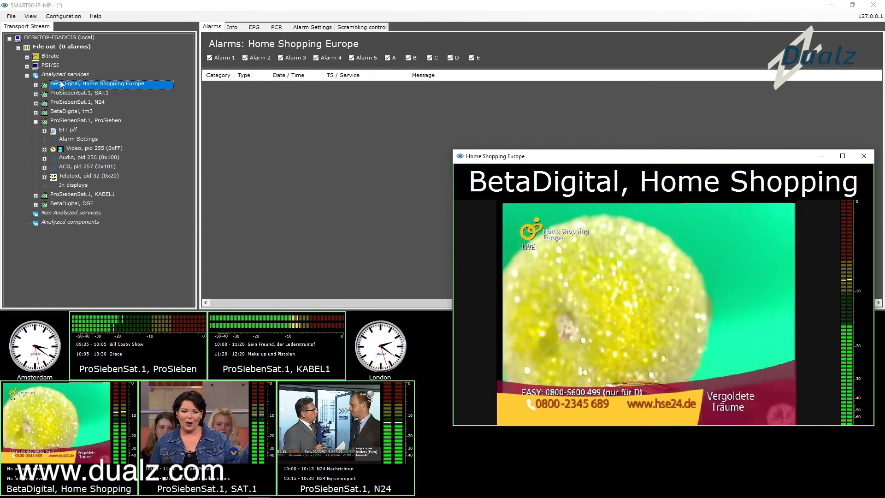
click(49, 48)
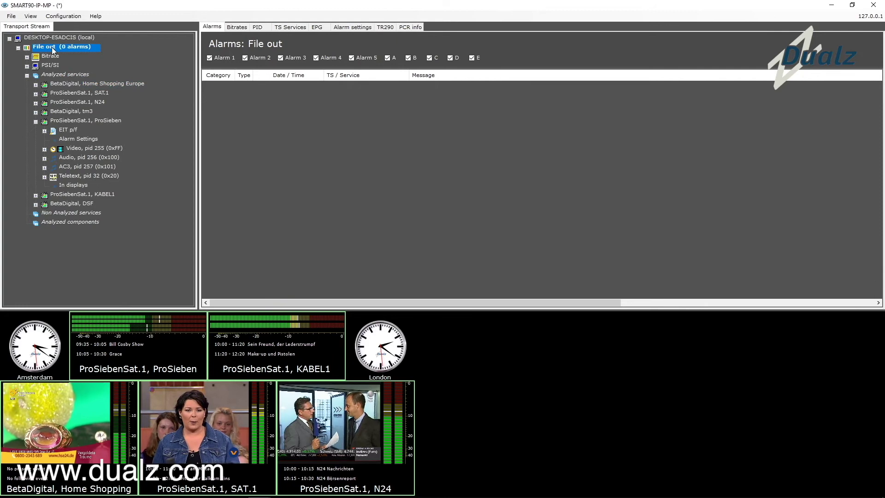
click(64, 16)
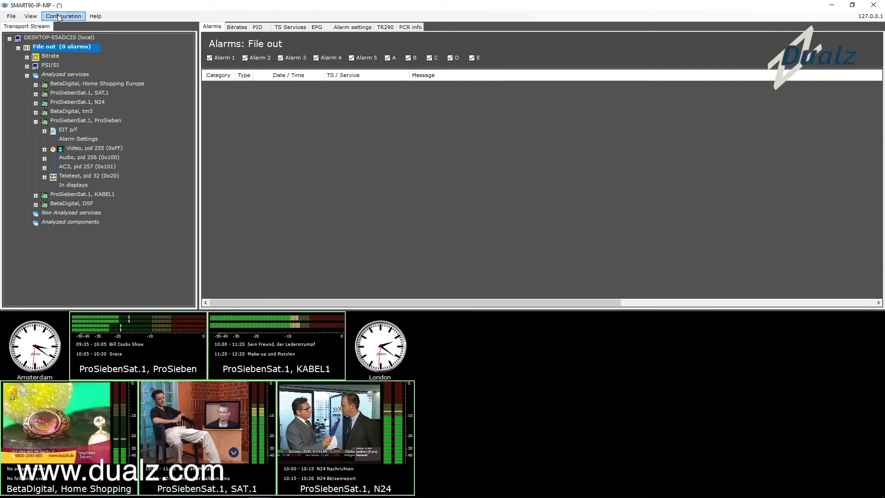
Save a PSI snapshot of File out as Test.snp, replacing the existing file.
right_click(47, 50)
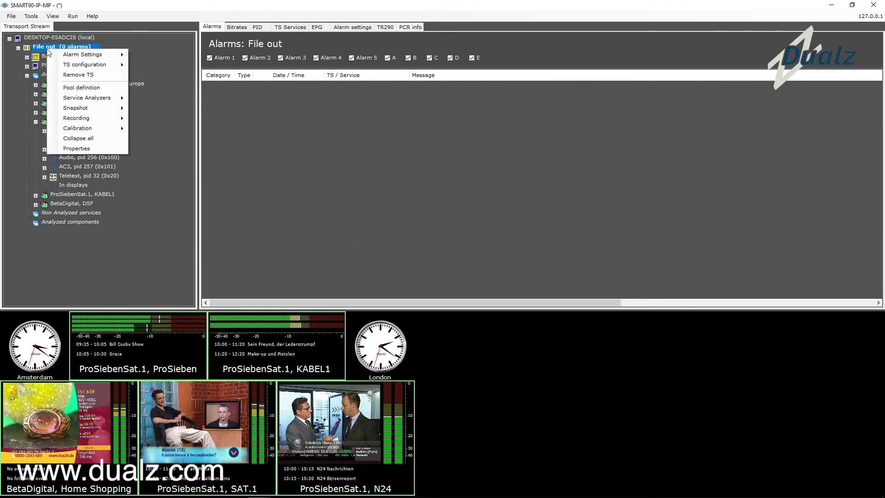
mouse_move(86, 110)
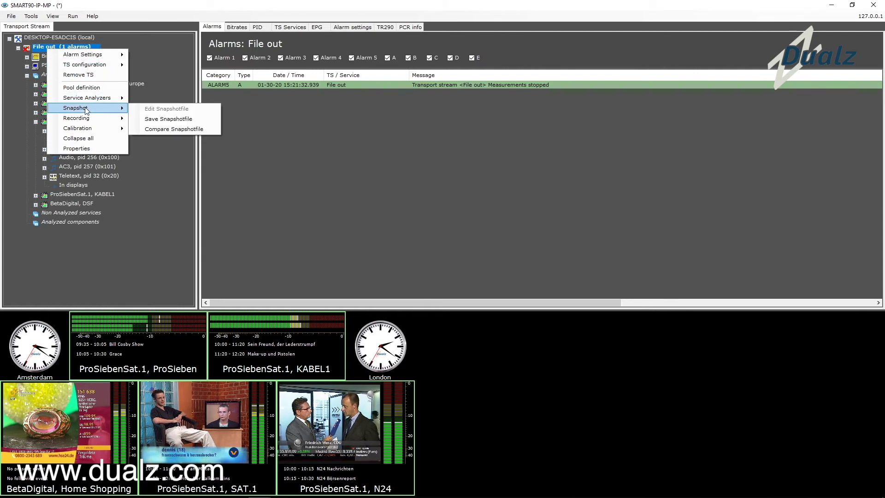
click(164, 121)
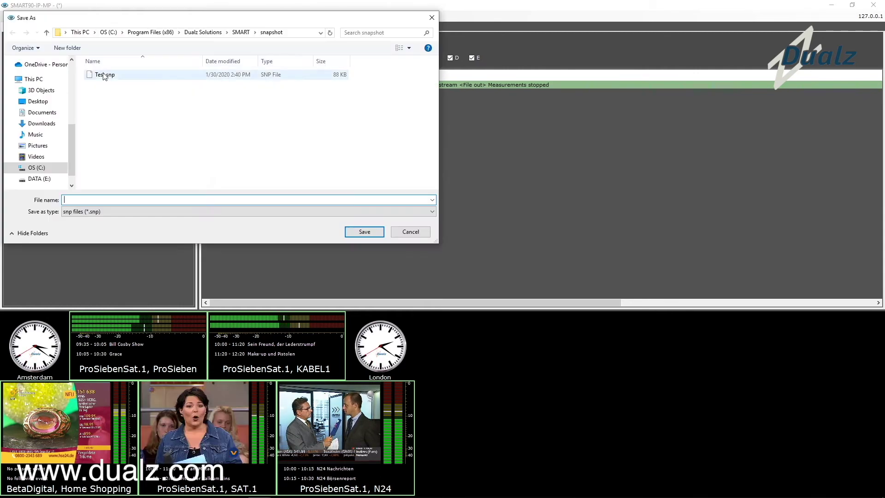
click(106, 75)
click(364, 232)
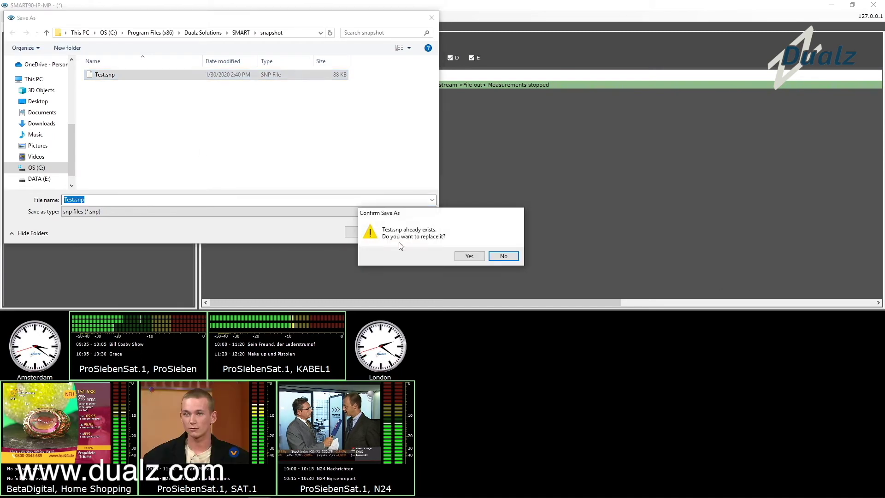
click(470, 257)
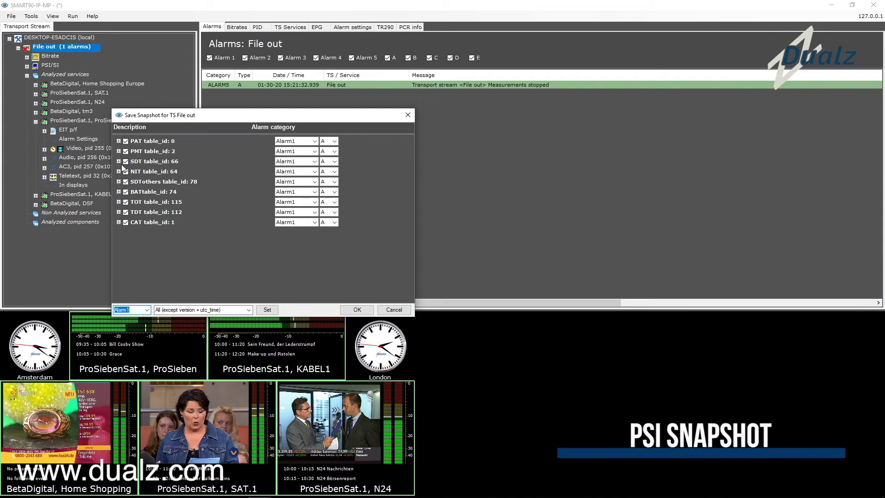
Uncheck service 898's EIT_present_following_flag and running_status in the SDT, then confirm the snapshot.
click(118, 162)
click(128, 171)
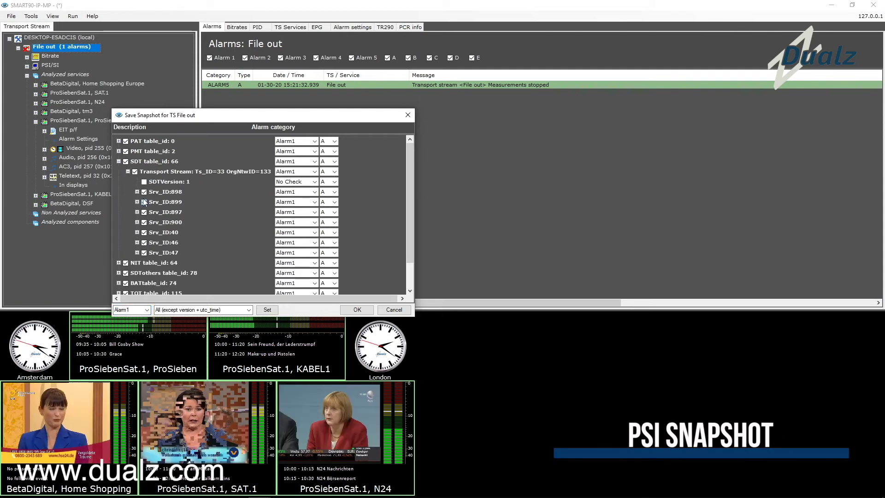
click(136, 192)
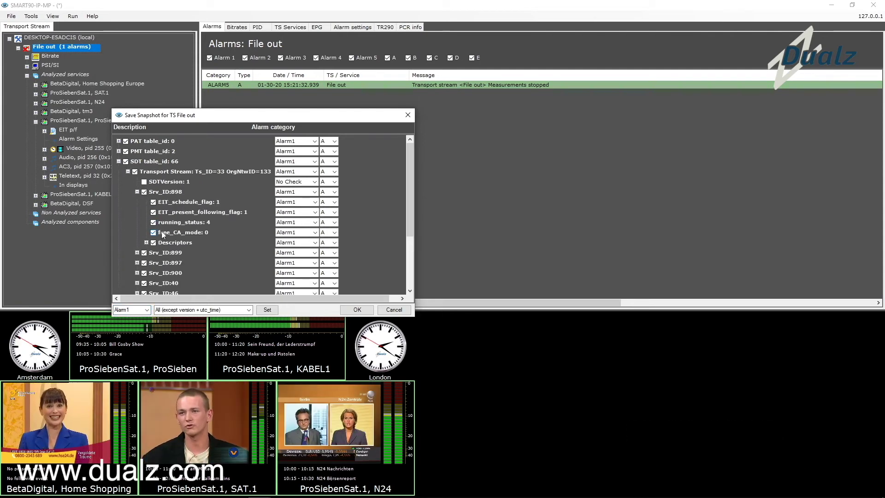
click(154, 222)
click(154, 212)
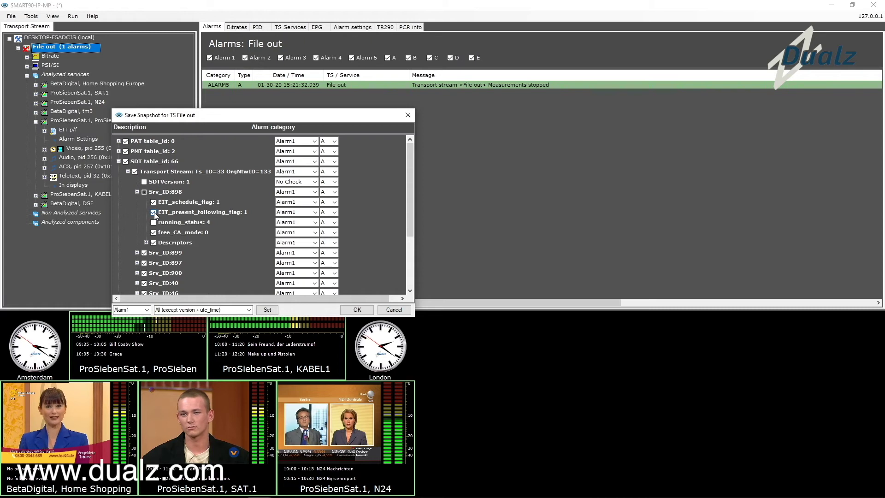
click(147, 242)
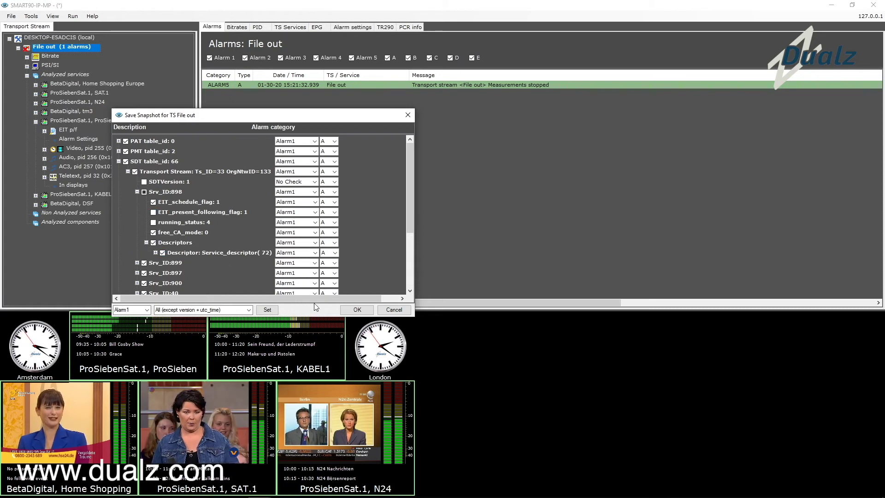
click(358, 310)
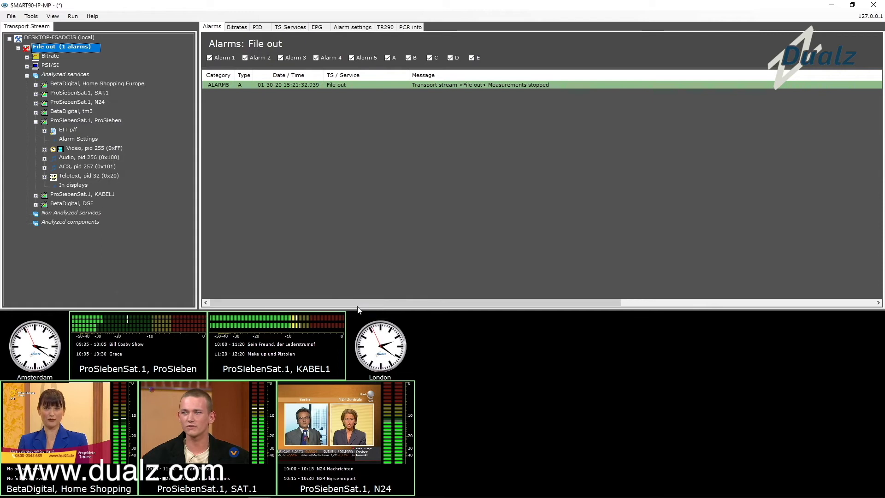
Compare File out against Test.snp, expand its Bitrate node, and widen the stream tree panel.
right_click(59, 51)
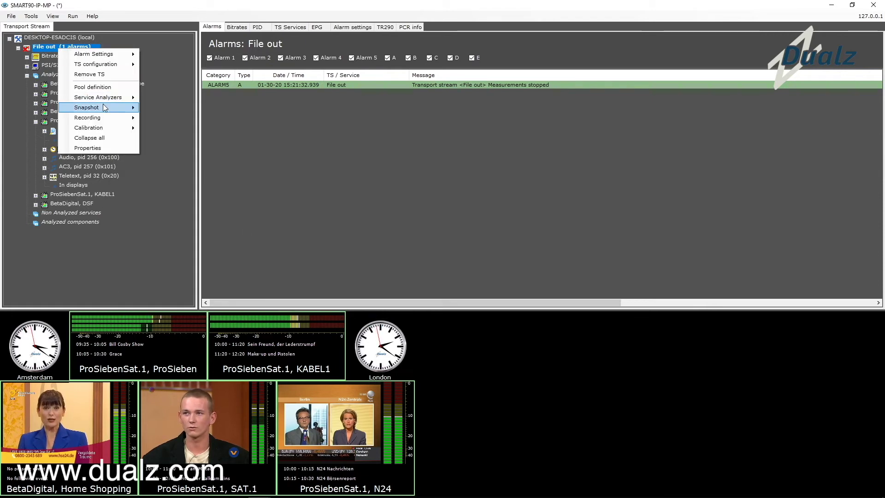
mouse_move(114, 107)
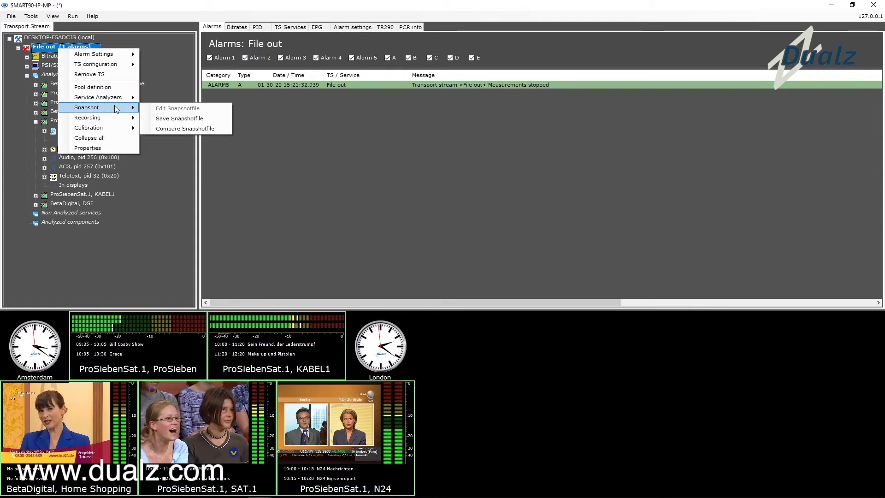
click(189, 128)
click(105, 74)
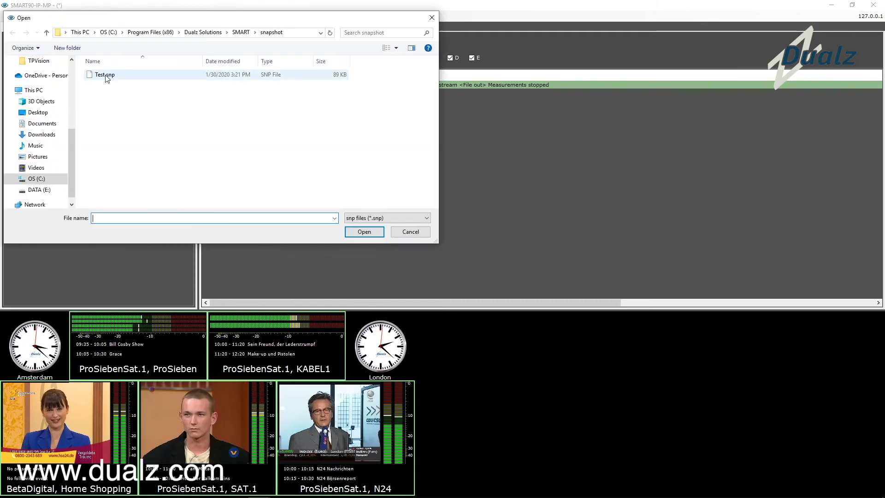
click(369, 232)
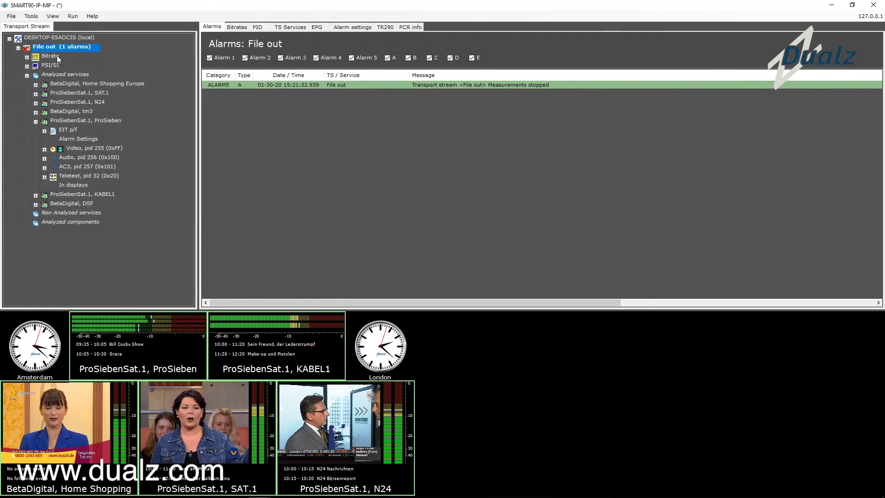
click(26, 58)
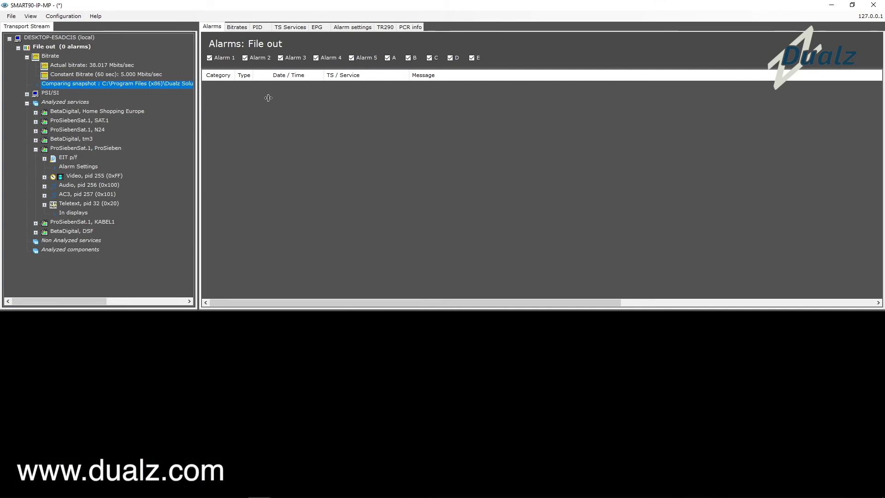
drag(268, 98, 321, 100)
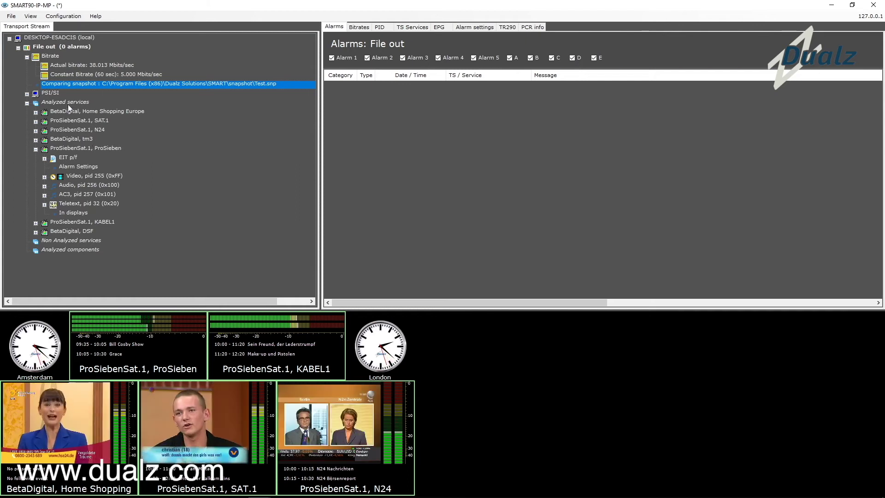
Open Video pid 255's component alarms; set 25 s Black Frames to Alarm1, Freeze Frames to Alarm3.
click(82, 174)
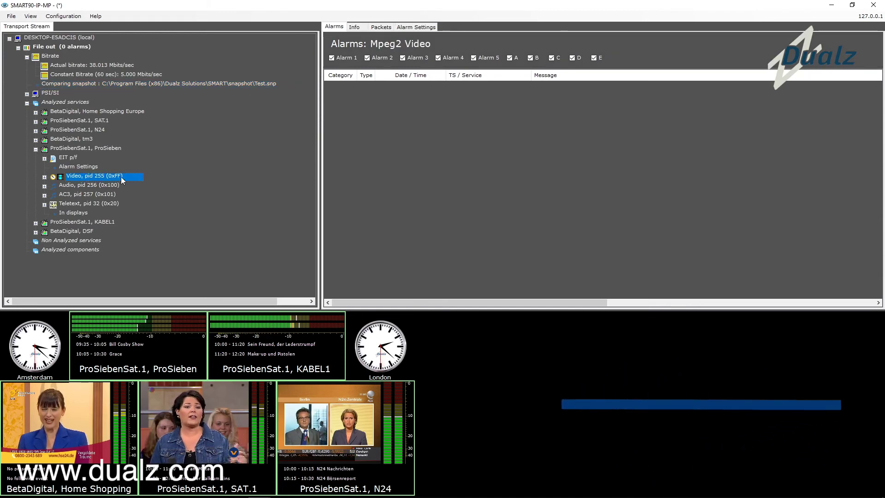
click(72, 18)
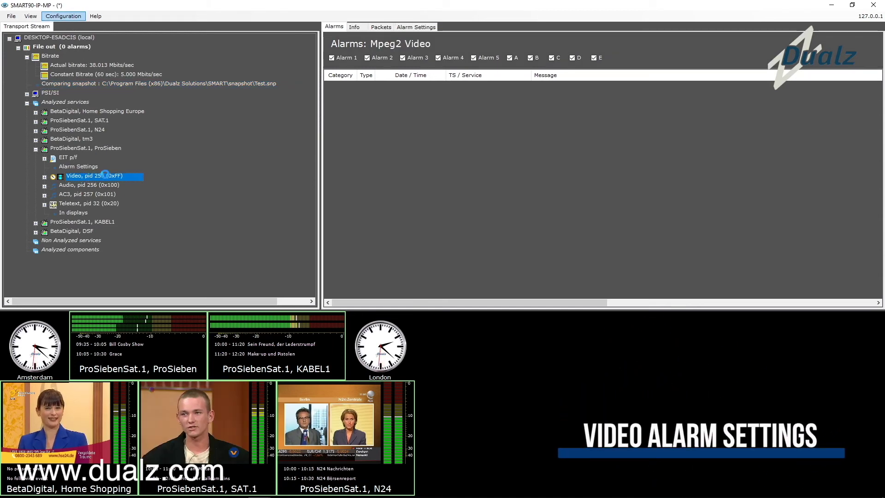
right_click(106, 176)
mouse_move(203, 181)
click(250, 183)
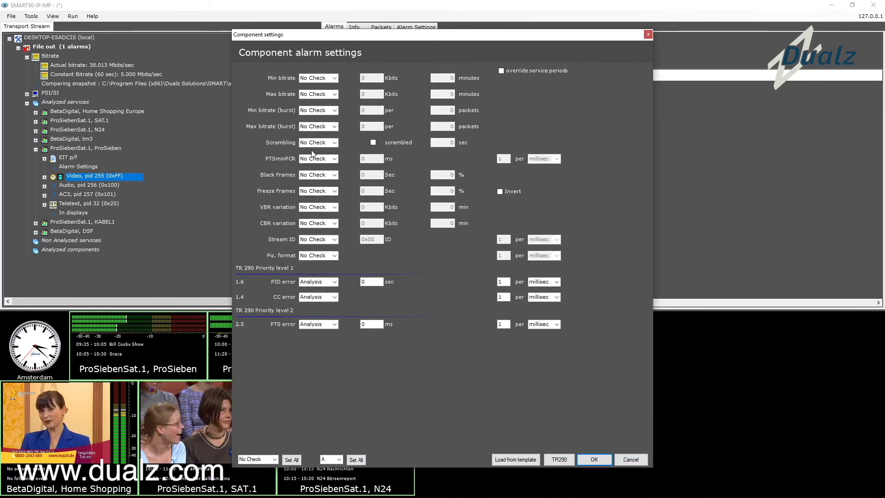
click(332, 195)
click(367, 175)
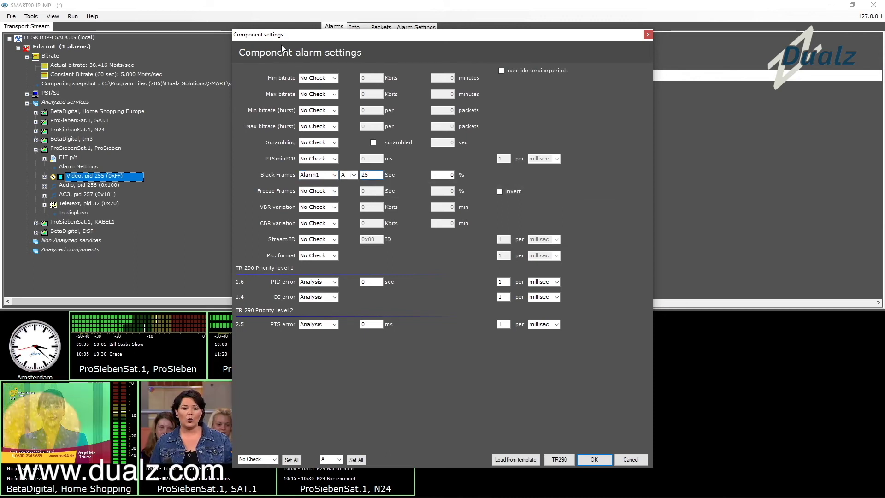
click(335, 196)
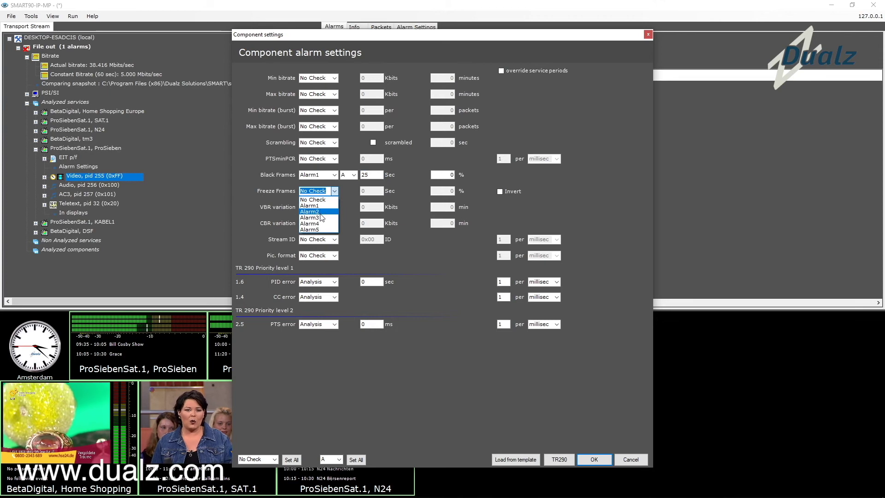
click(322, 218)
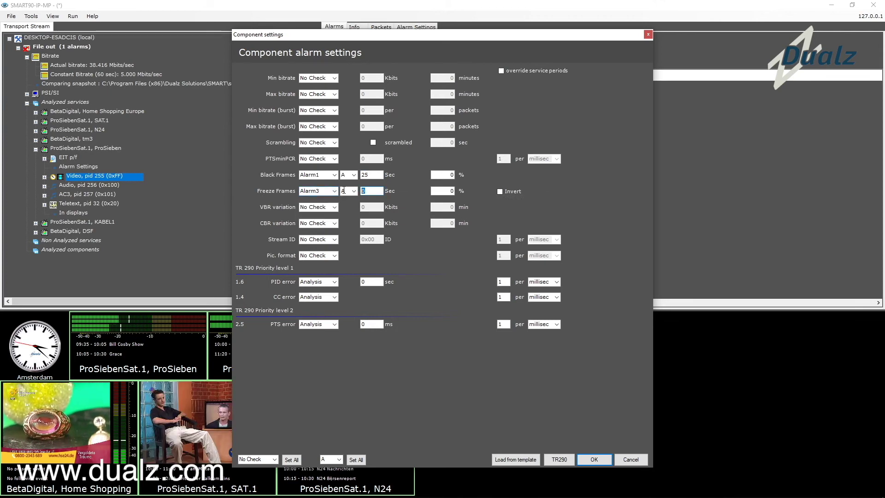
Alarm1 on bitrate below 4000 or above 5000 Kbits and on CC errors, then apply.
click(332, 78)
click(326, 93)
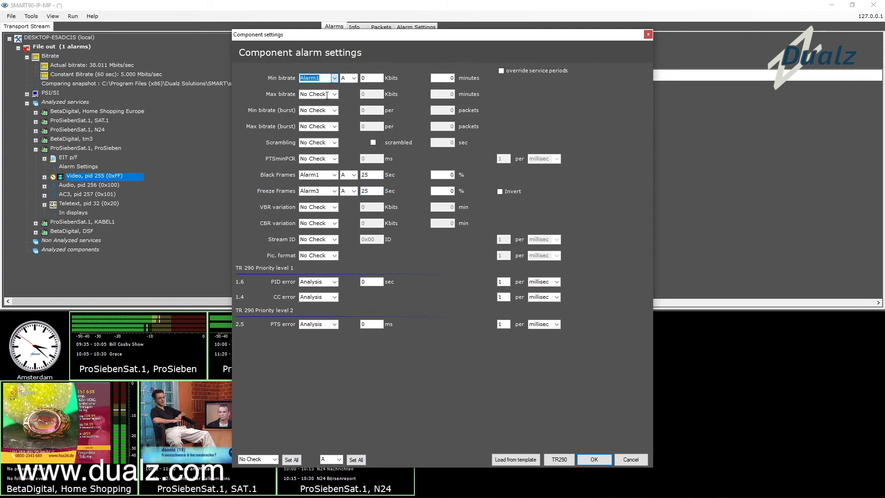
click(371, 78)
text(4000)
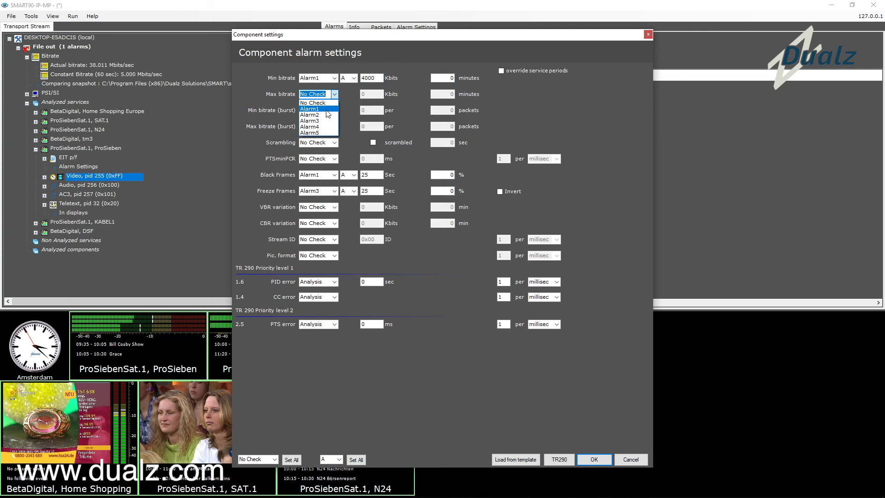
click(328, 110)
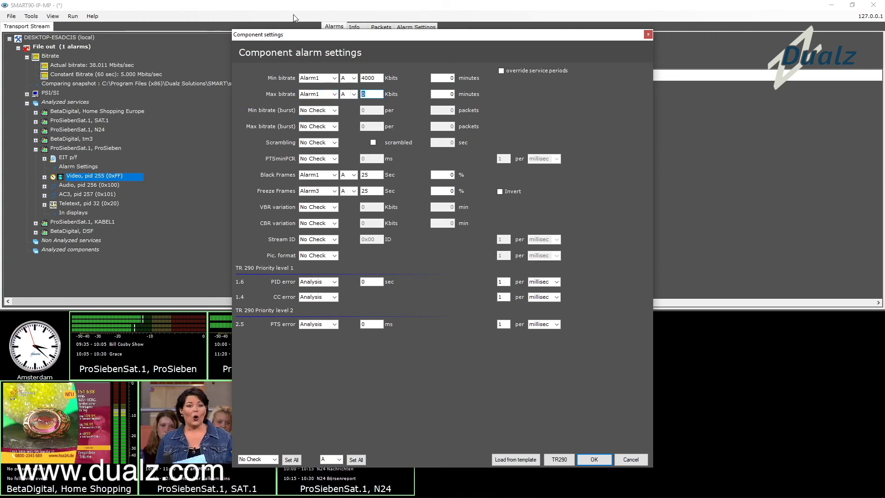
text(5000)
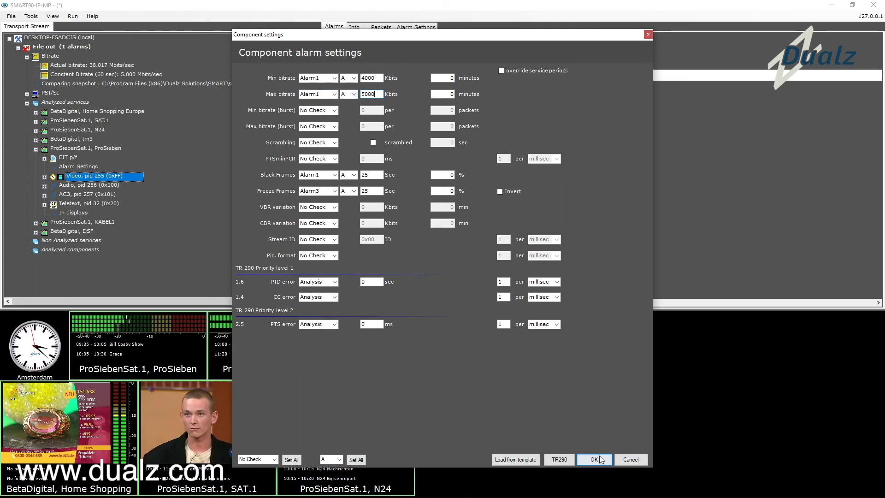
click(335, 297)
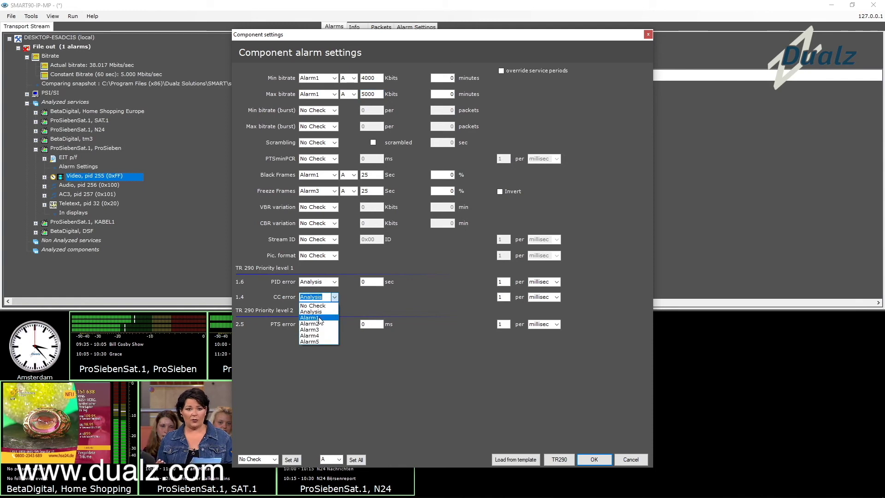
click(319, 318)
click(594, 460)
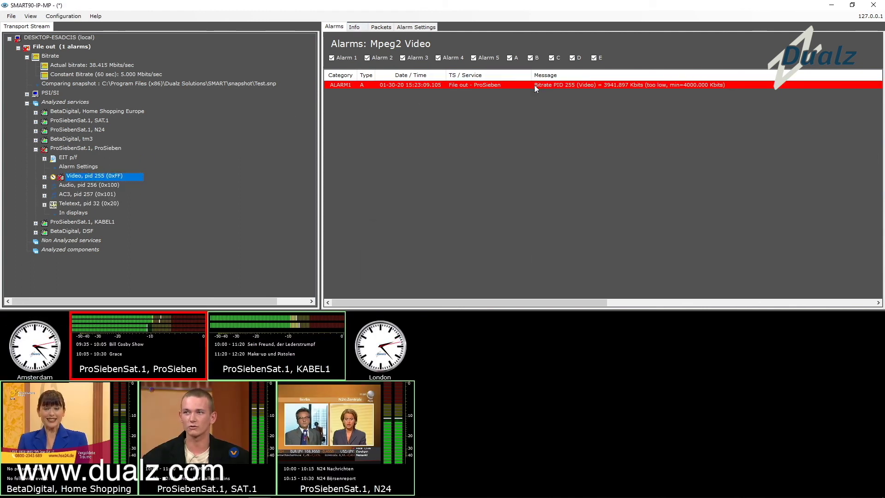
Reset the red low-bitrate ALARM1 row in the Mpeg2 Video alarm list.
right_click(535, 85)
click(544, 91)
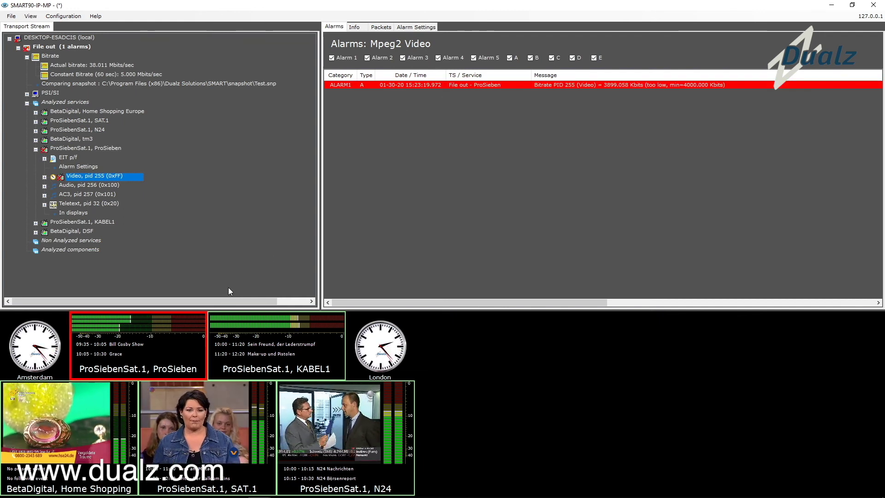
Exit configuration mode and open the Monitors page of Tools > Settings.
click(31, 16)
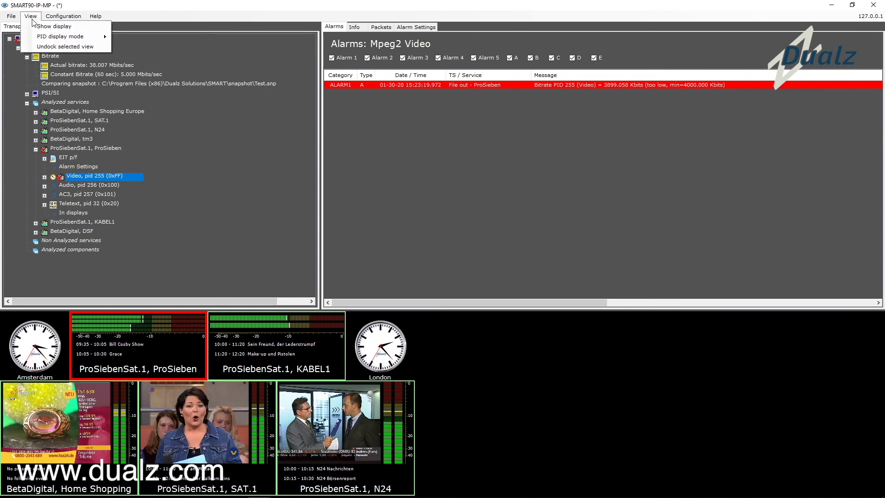
click(33, 19)
click(48, 16)
click(32, 16)
click(46, 27)
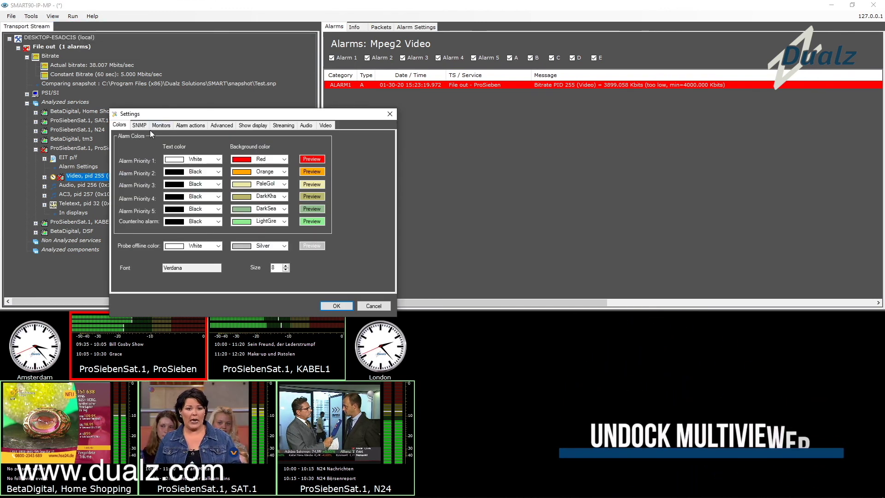
click(159, 126)
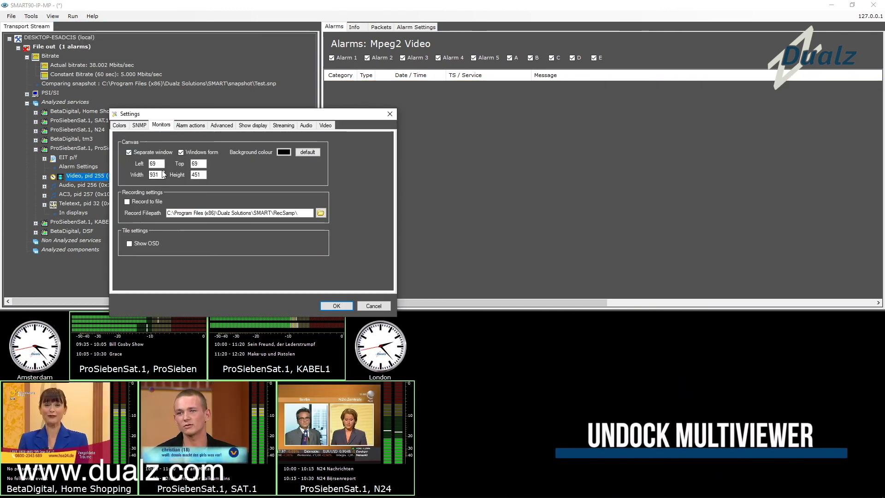